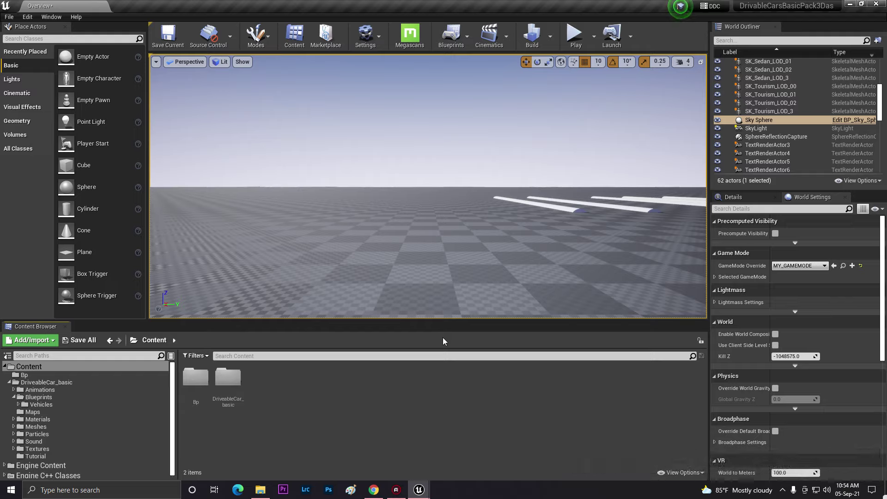
# - Open the DriveableCar_basic/Sound/waves/sportscar folder and preview its engine sound waves
pyautogui.doubleClick(224, 381)
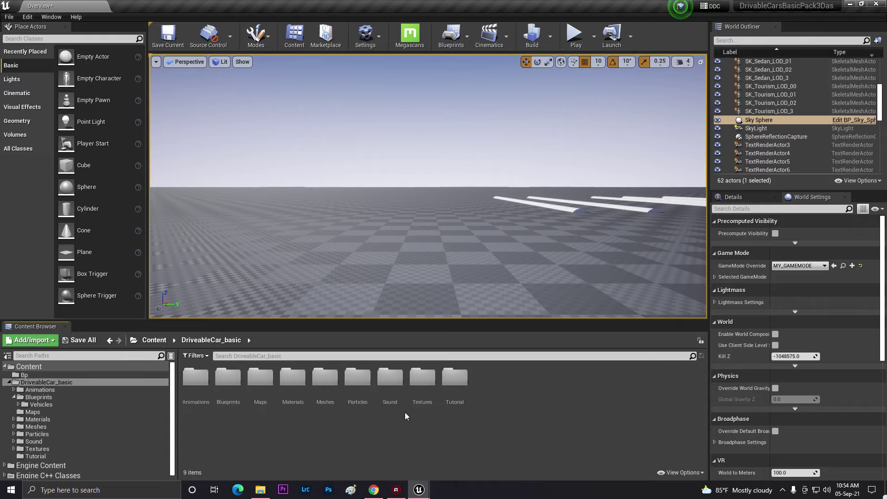
pyautogui.doubleClick(394, 404)
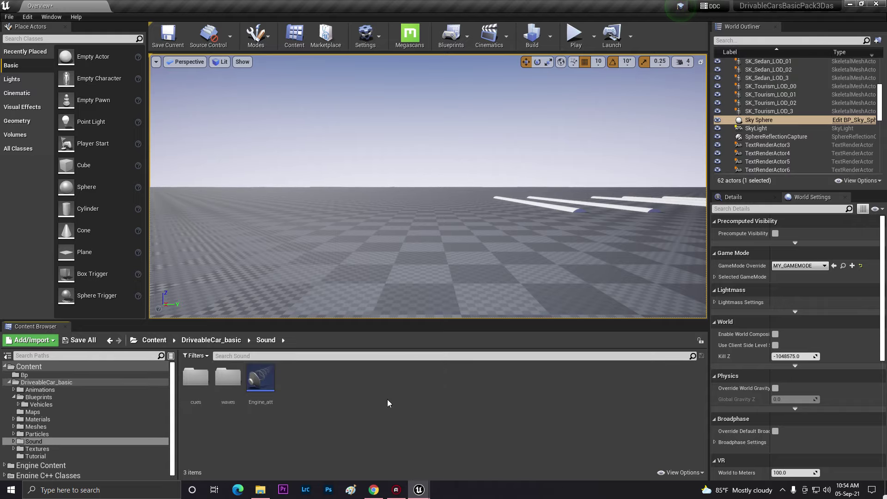
pyautogui.doubleClick(227, 385)
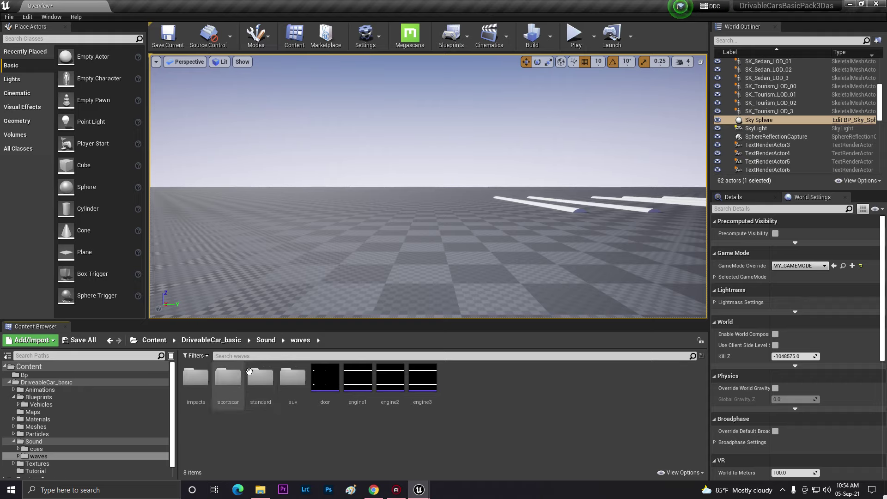
pyautogui.doubleClick(229, 381)
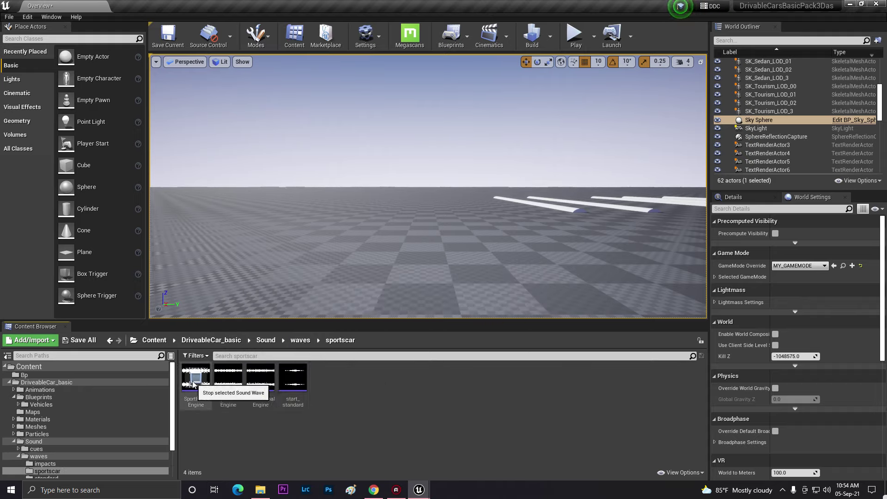
pyautogui.click(222, 376)
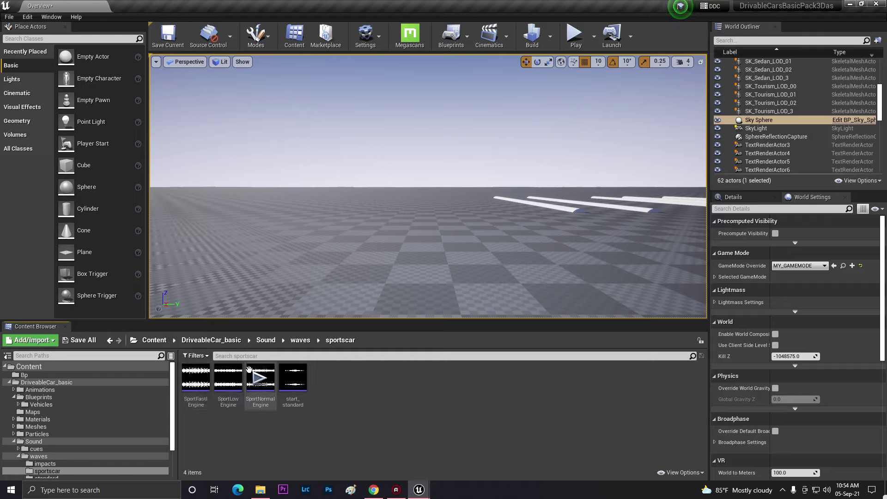
pyautogui.click(265, 376)
pyautogui.click(265, 376)
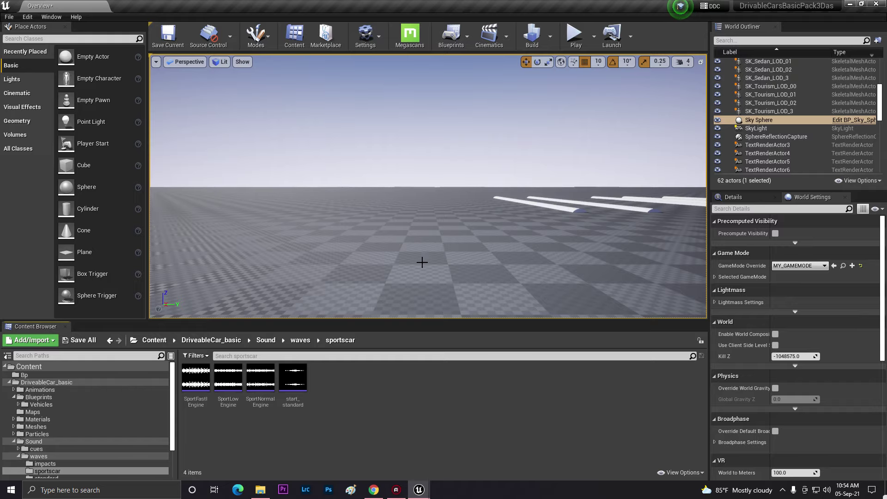
# - Create a Sound Cue named MASTER_SOUNDS in the sportscar folder and open it for editing
pyautogui.rightClick(342, 370)
pyautogui.moveTo(392, 356)
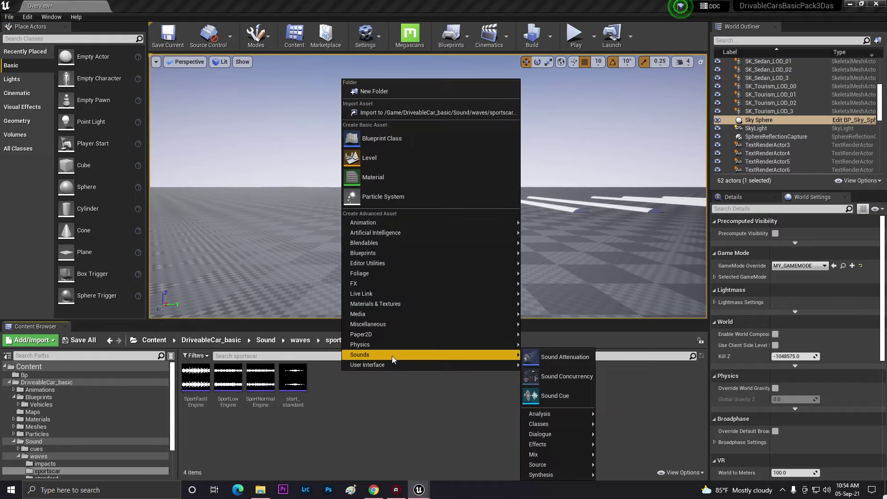
pyautogui.click(574, 403)
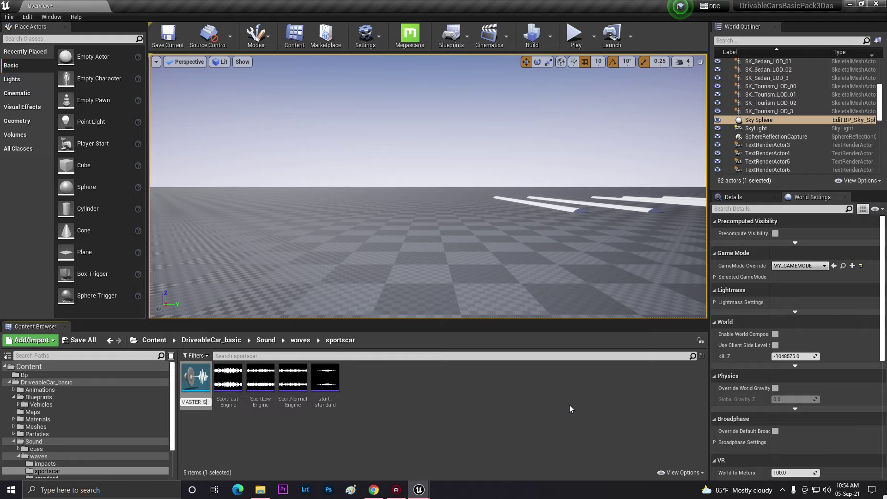
pyautogui.write('MASTER_SOUNDS')
pyautogui.press('Return')
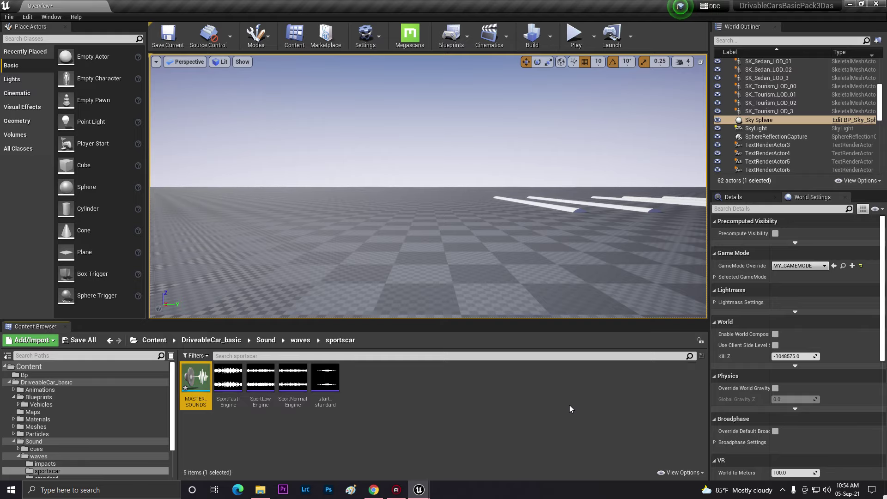
pyautogui.doubleClick(187, 388)
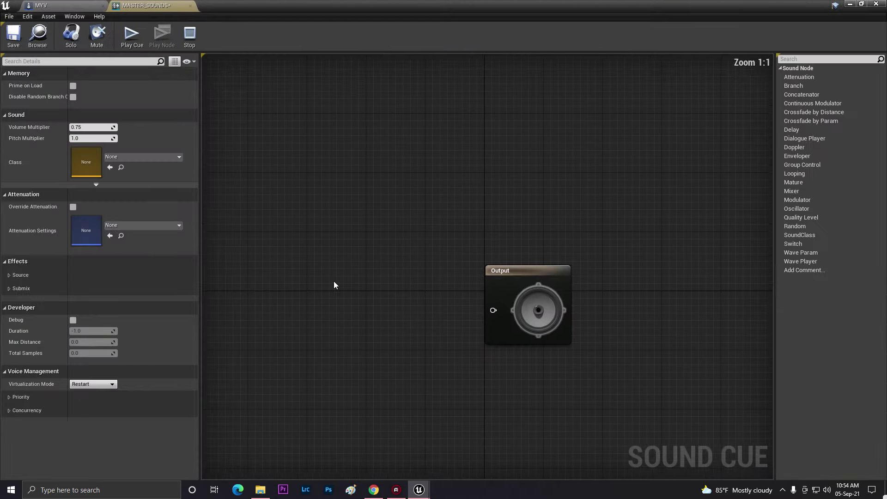
# - Add a Crossfade by Param node to the cue graph and place it in line with the Output node
pyautogui.rightClick(465, 306)
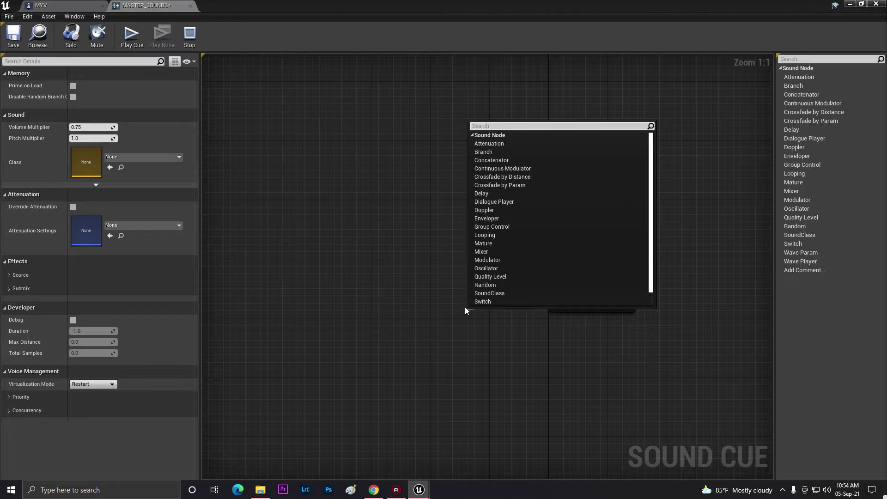
pyautogui.write('CR')
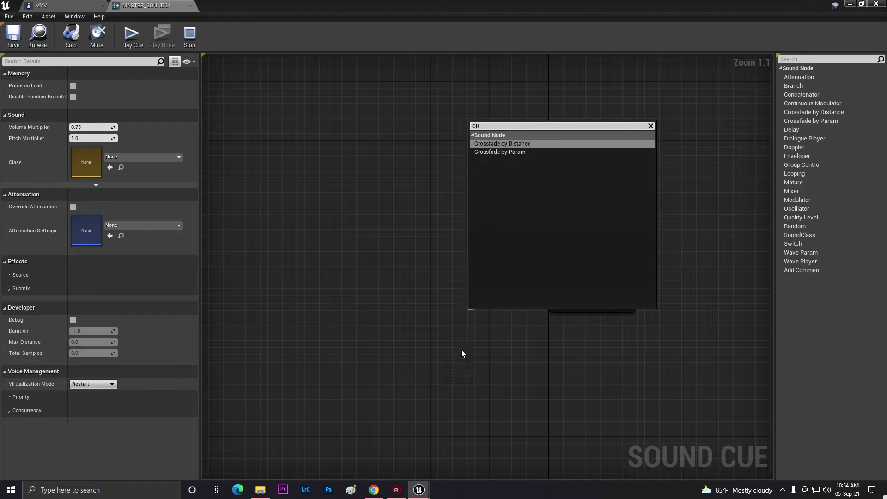
pyautogui.click(529, 154)
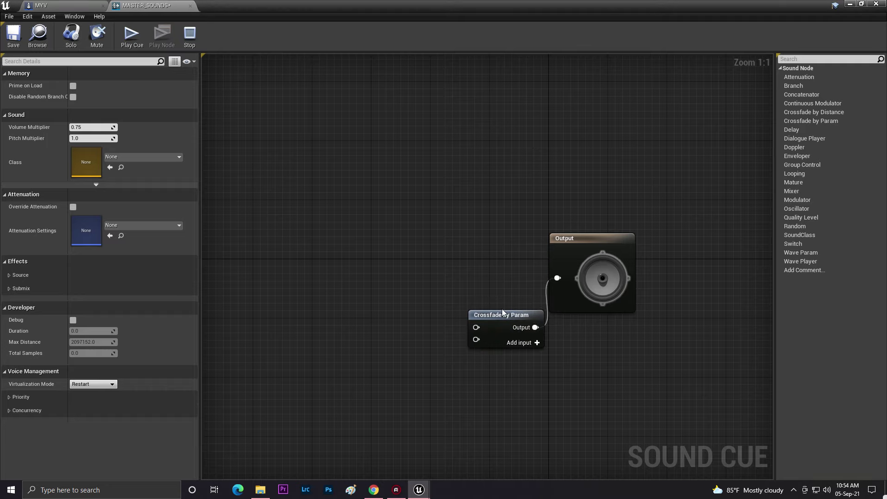
pyautogui.moveTo(504, 314); pyautogui.dragTo(433, 263)
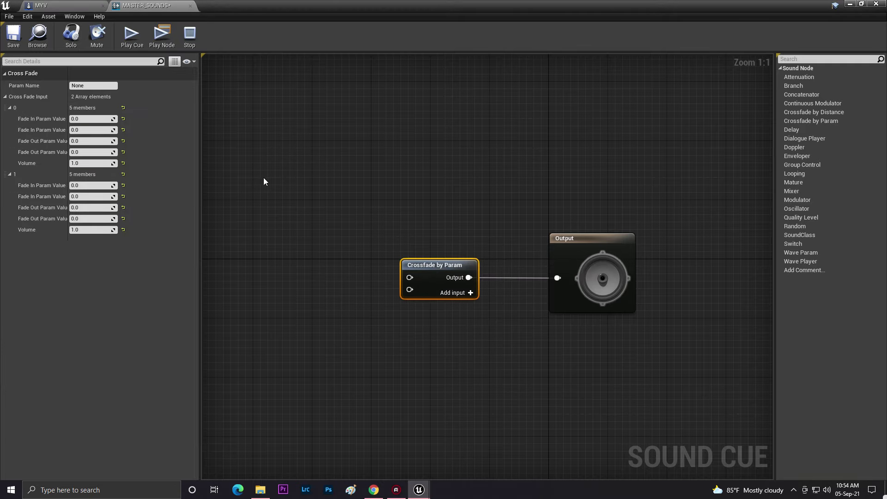
pyautogui.moveTo(448, 443); pyautogui.dragTo(450, 403, button='right')
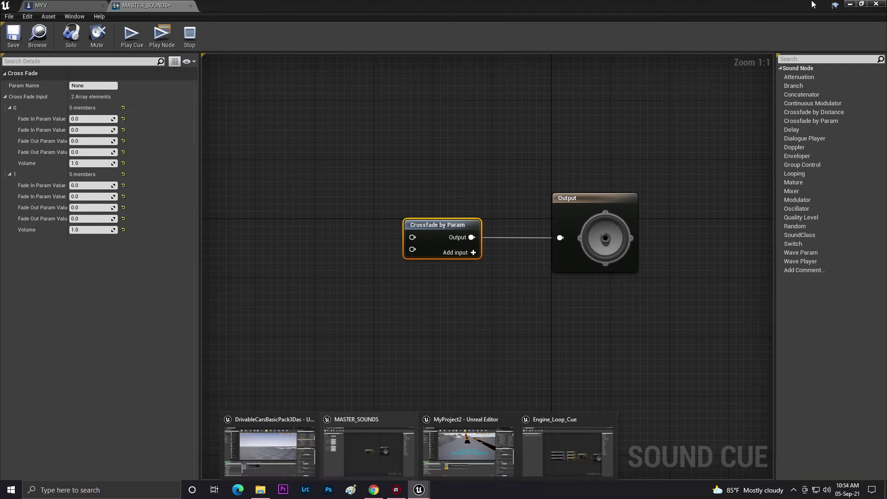
# - Switch to MyProject2 and copy the Crossfade by Param node and its three Continuous Modulators from Engine_Loop_Cue
pyautogui.click(849, 4)
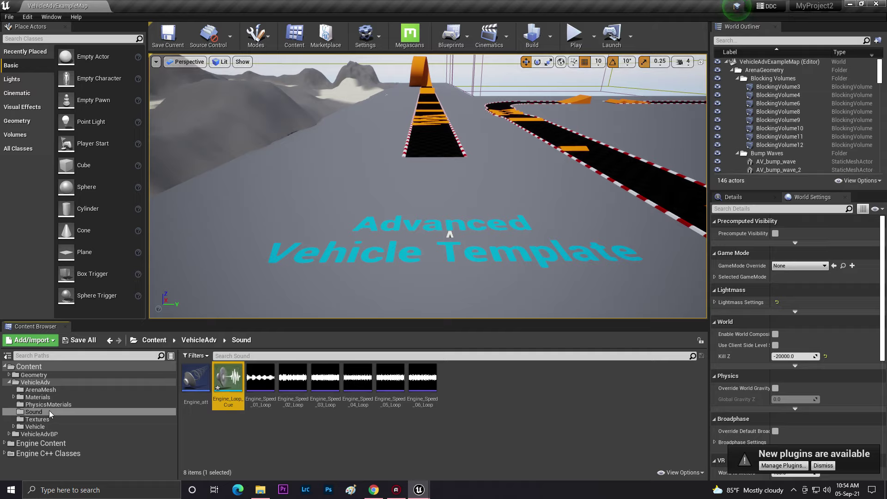
pyautogui.doubleClick(234, 402)
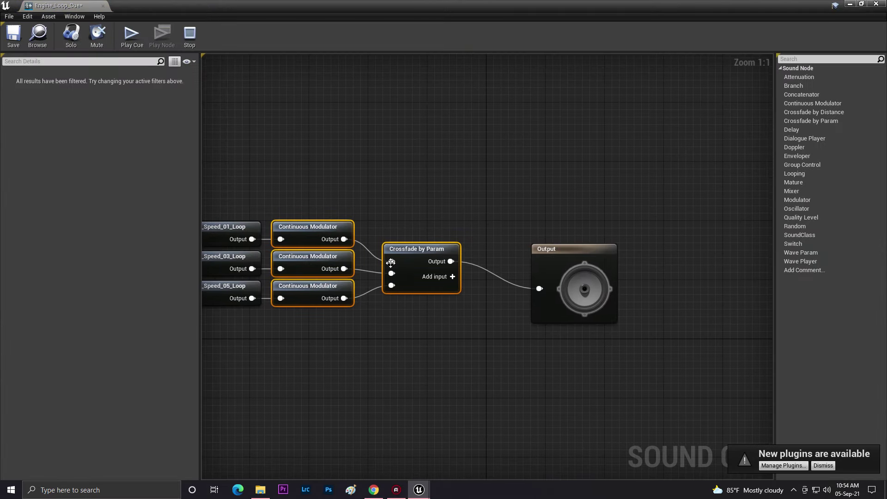
pyautogui.rightClick(415, 250)
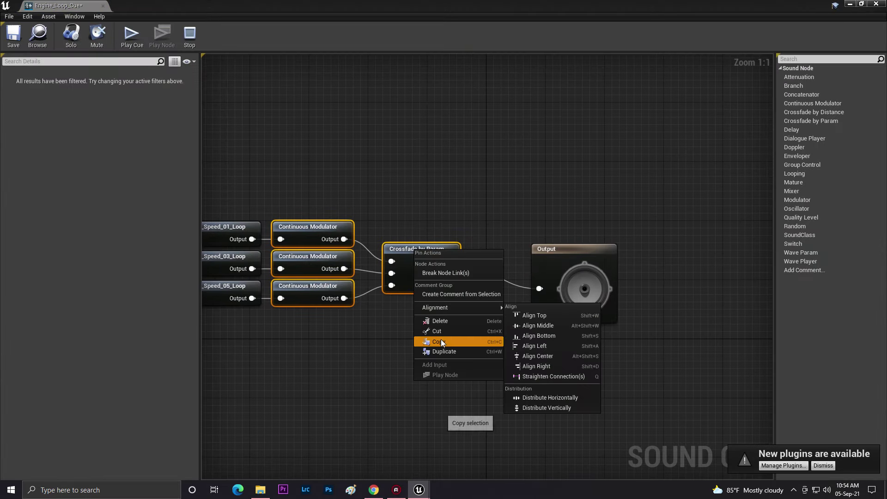
pyautogui.click(441, 340)
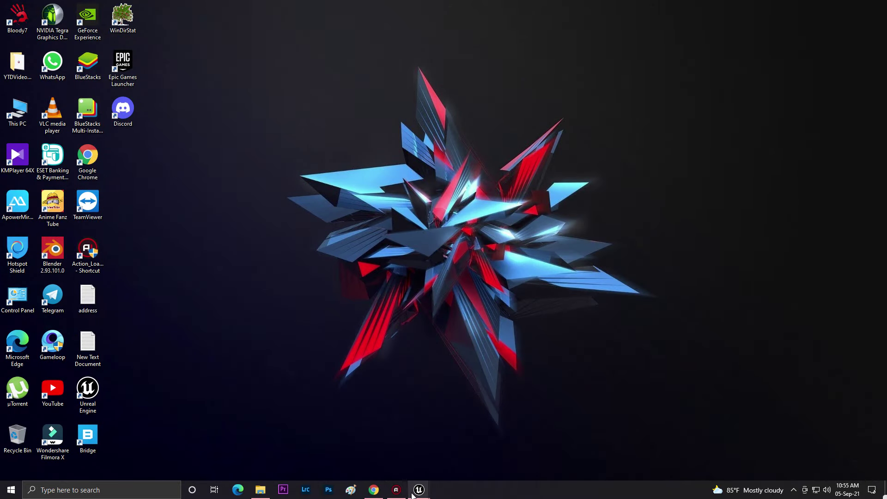
# - Return to MASTER_SOUNDS, paste the copied crossfade and modulator nodes, and move them clear of the existing crossfade
pyautogui.moveTo(419, 490)
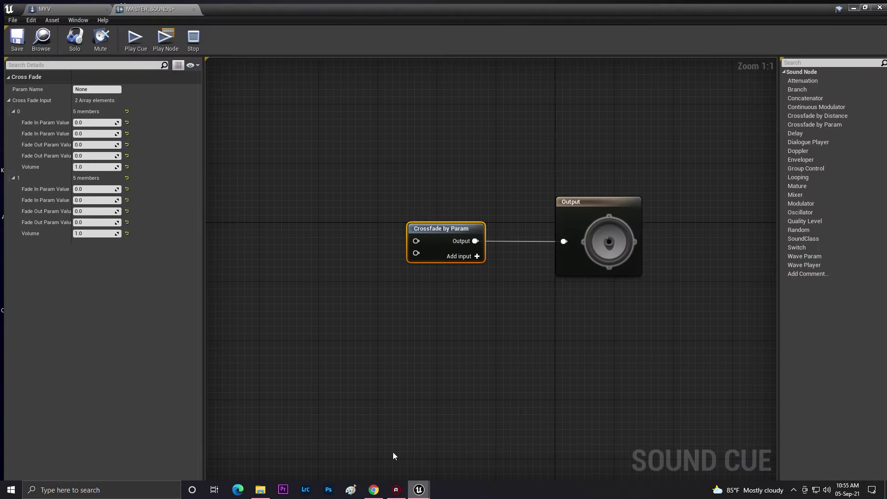
pyautogui.click(392, 452)
pyautogui.doubleClick(205, 393)
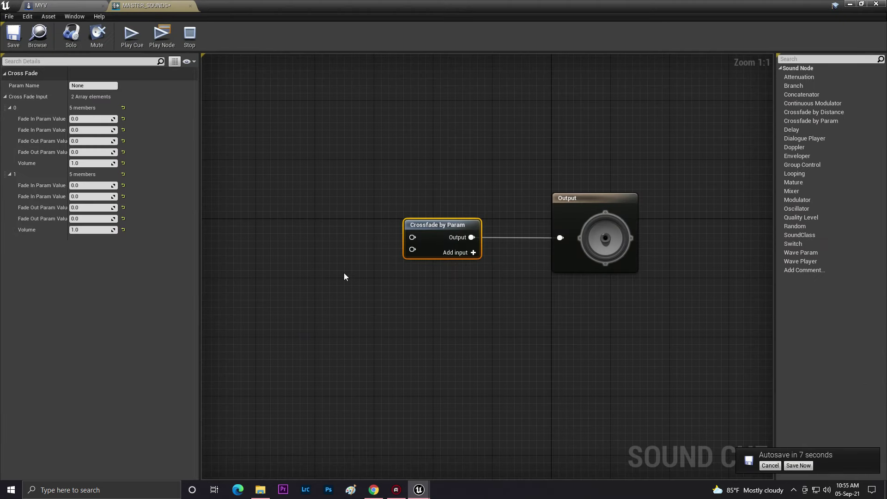
pyautogui.hotkey('ctrl', 'v')
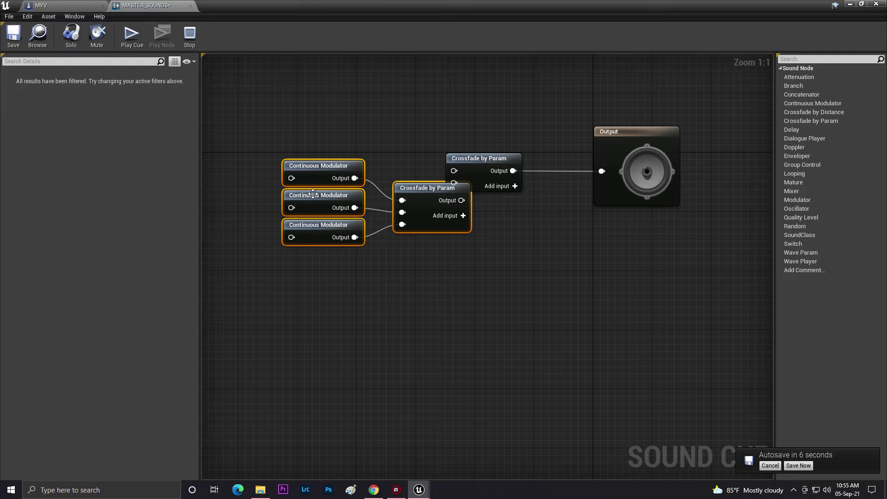
pyautogui.moveTo(416, 206); pyautogui.dragTo(416, 228)
# - Delete the original Crossfade by Param node and connect the pasted one to Output, aligning it with the Output node
pyautogui.click(471, 128)
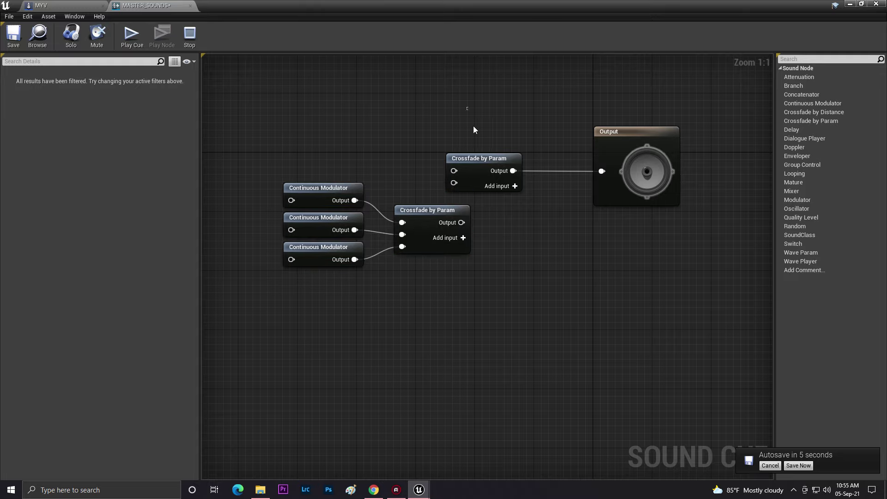
pyautogui.click(480, 158)
pyautogui.press('Delete')
pyautogui.moveTo(456, 148); pyautogui.dragTo(600, 178)
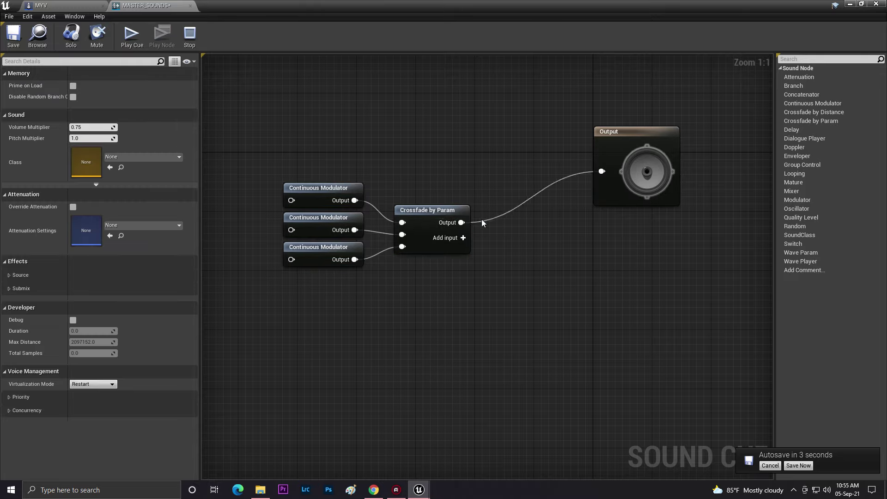
pyautogui.moveTo(422, 222); pyautogui.dragTo(442, 177)
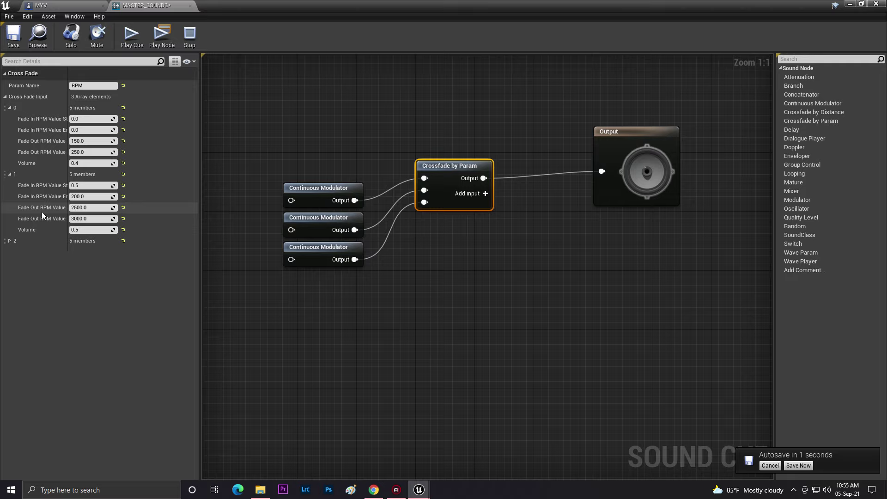
# - Review the third crossfade input's settings and the modulation parameters of the three Continuous Modulator nodes
pyautogui.click(9, 241)
pyautogui.click(321, 190)
pyautogui.click(318, 217)
pyautogui.click(318, 260)
pyautogui.moveTo(415, 287); pyautogui.dragTo(491, 336, button='right')
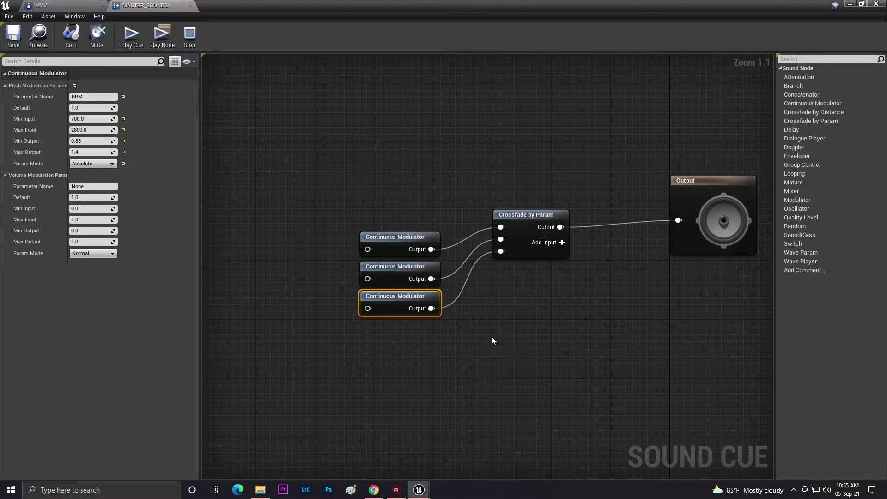
# - Shrink the cue editor window, add the SportFastIEngine wave to the graph and connect it to the third Continuous Modulator
pyautogui.moveTo(423, 103); pyautogui.dragTo(499, 53, button='right')
pyautogui.moveTo(507, 4); pyautogui.dragTo(207, 37)
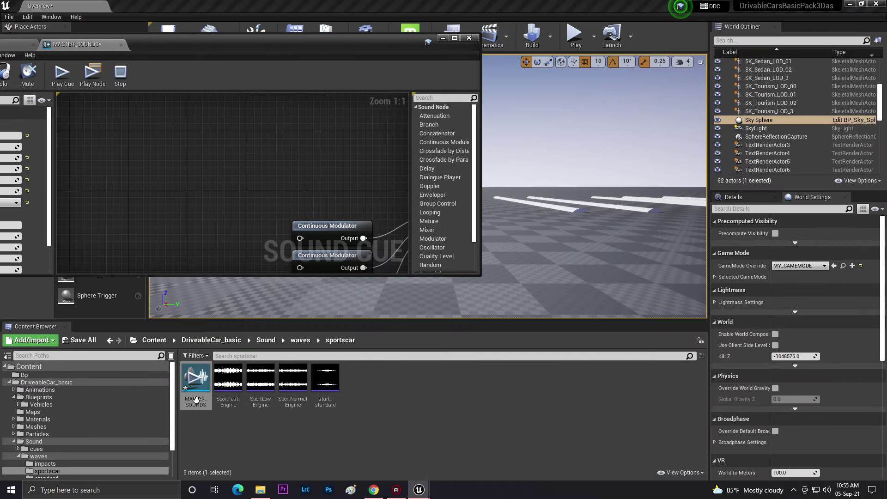
pyautogui.moveTo(257, 235); pyautogui.dragTo(200, 98, button='right')
pyautogui.moveTo(268, 125); pyautogui.dragTo(319, 118, button='right')
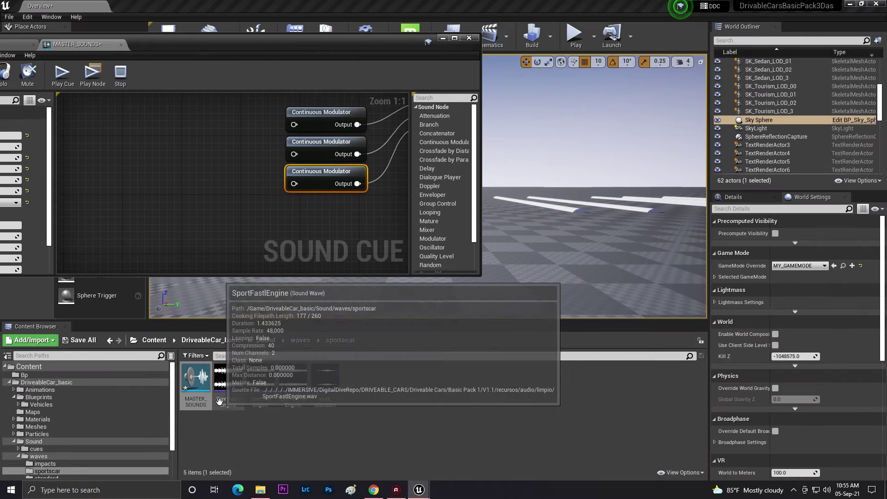
pyautogui.moveTo(229, 378); pyautogui.dragTo(294, 184)
pyautogui.moveTo(191, 188); pyautogui.dragTo(246, 199, button='right')
pyautogui.moveTo(94, 189); pyautogui.dragTo(127, 192)
pyautogui.moveTo(250, 246); pyautogui.dragTo(196, 272, button='right')
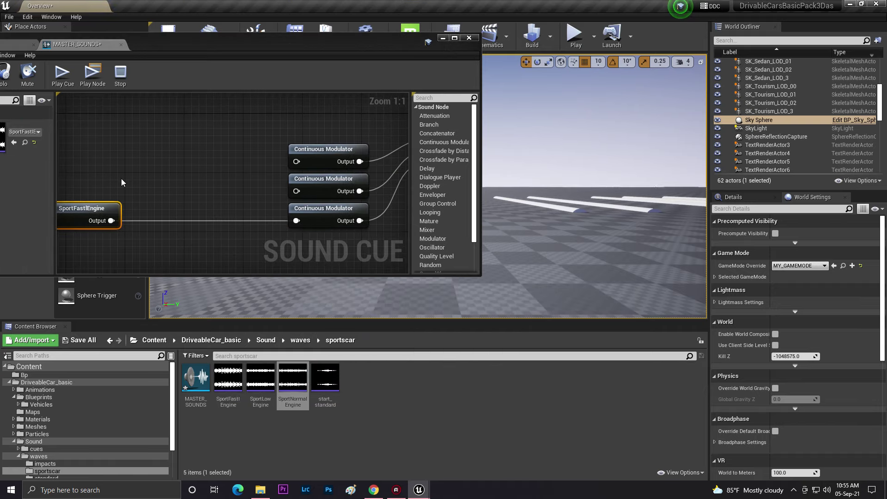
# - Add the SportNormalEngine wave to the graph, connect it to the second Continuous Modulator and place it above SportFastIEngine
pyautogui.moveTo(57, 180); pyautogui.dragTo(310, 168, button='right')
pyautogui.scroll(-4, 277, 194)
pyautogui.scroll(3, 246, 222)
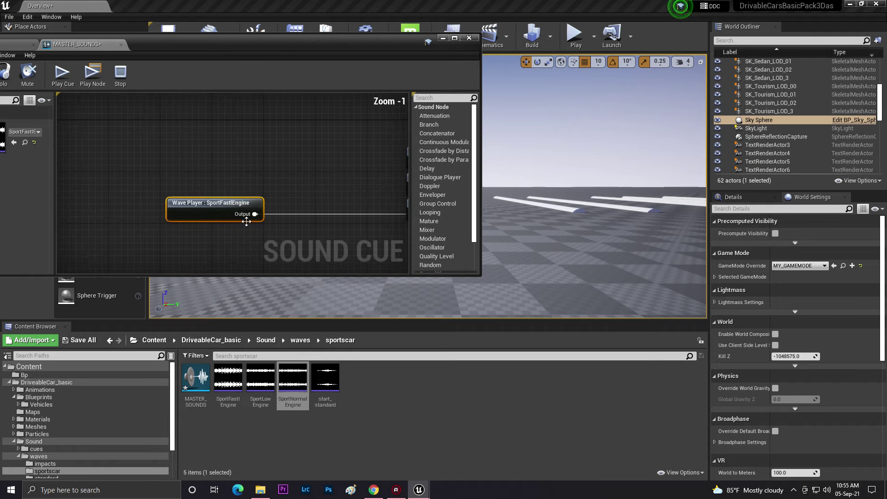
pyautogui.moveTo(293, 377); pyautogui.dragTo(122, 158)
pyautogui.moveTo(292, 190); pyautogui.dragTo(210, 201, button='right')
pyautogui.moveTo(137, 183); pyautogui.dragTo(265, 193)
pyautogui.moveTo(222, 198); pyautogui.dragTo(306, 195, button='right')
pyautogui.moveTo(126, 183); pyautogui.dragTo(150, 197)
# - Add the SportLowEngine wave, connect it to the first Continuous Modulator, and maximize the cue editor window
pyautogui.moveTo(261, 377); pyautogui.dragTo(352, 172)
pyautogui.moveTo(352, 172); pyautogui.dragTo(245, 165, button='right')
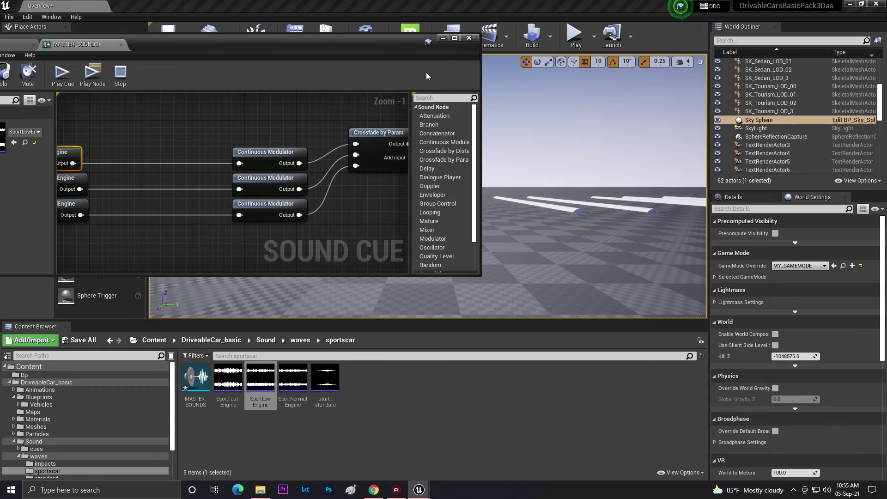
pyautogui.click(455, 38)
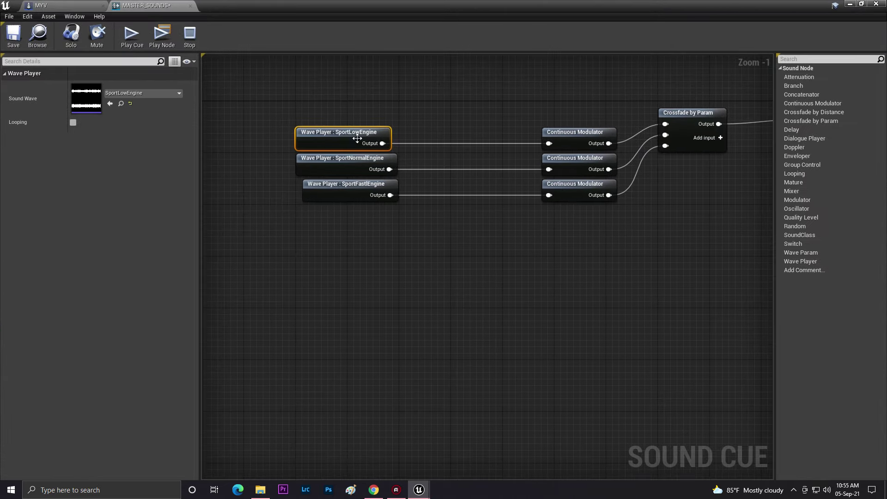
# - Enable looping on the SportLowEngine, SportNormalEngine and SportFastIEngine wave players
pyautogui.click(73, 122)
pyautogui.click(342, 158)
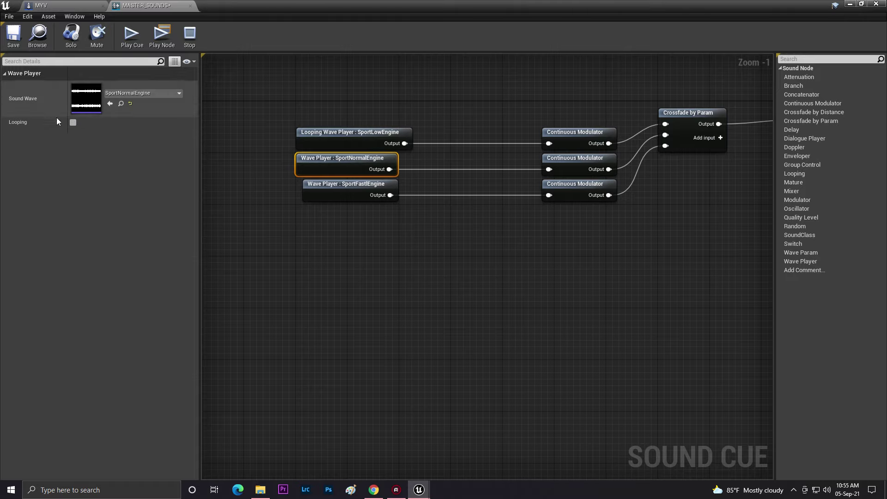
pyautogui.click(73, 122)
pyautogui.click(329, 185)
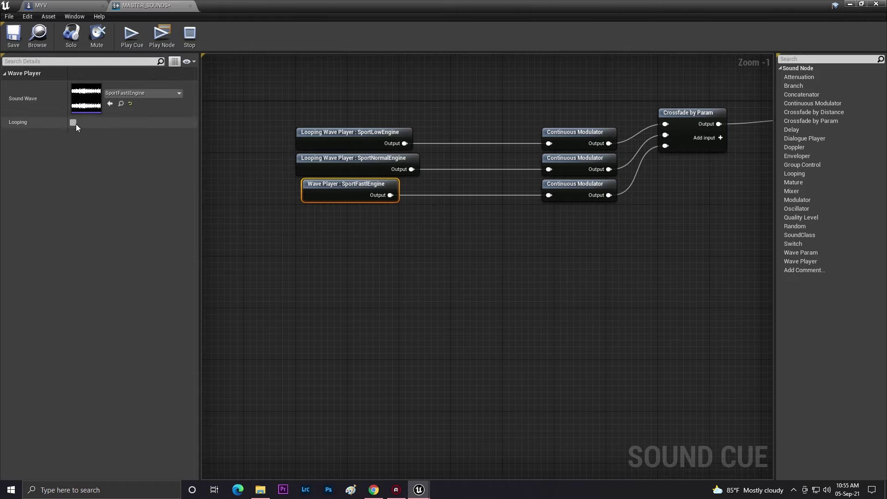
pyautogui.click(75, 123)
pyautogui.moveTo(472, 237); pyautogui.dragTo(272, 257, button='right')
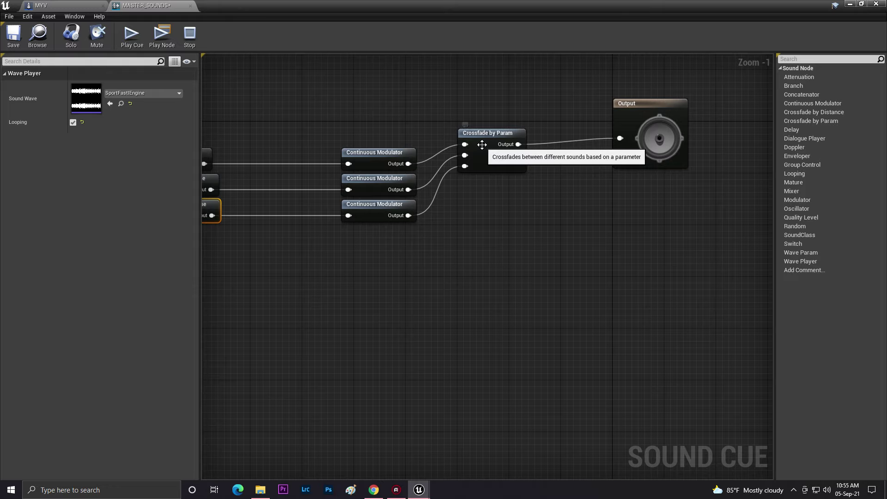
# - Set the Crossfade by Param node's parameter name to rms and save the MASTER_SOUNDS cue
pyautogui.click(482, 145)
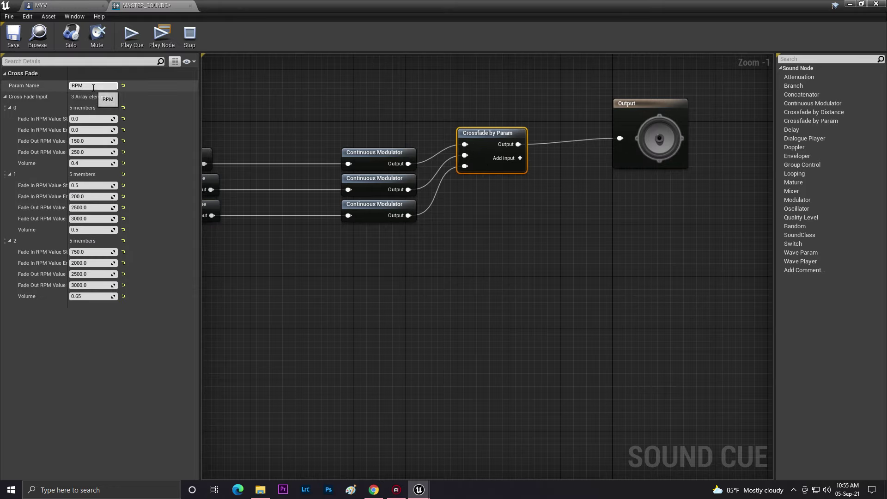
pyautogui.click(90, 86)
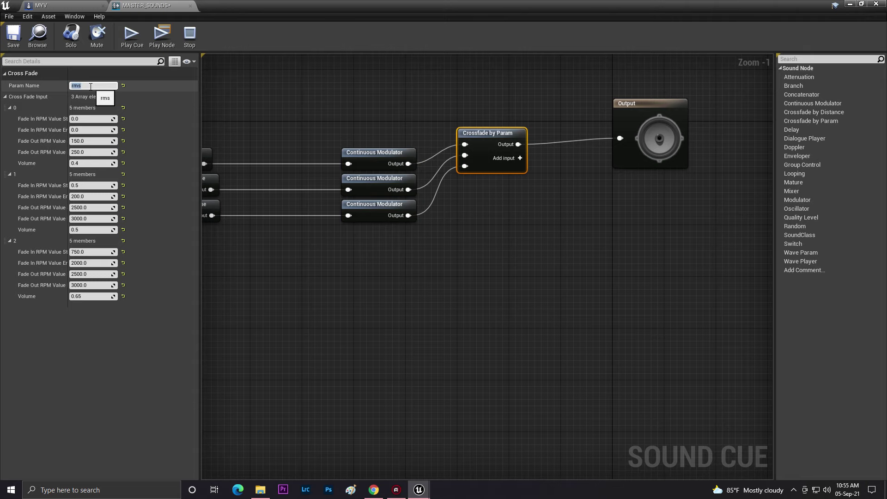
pyautogui.click(14, 36)
pyautogui.click(480, 305)
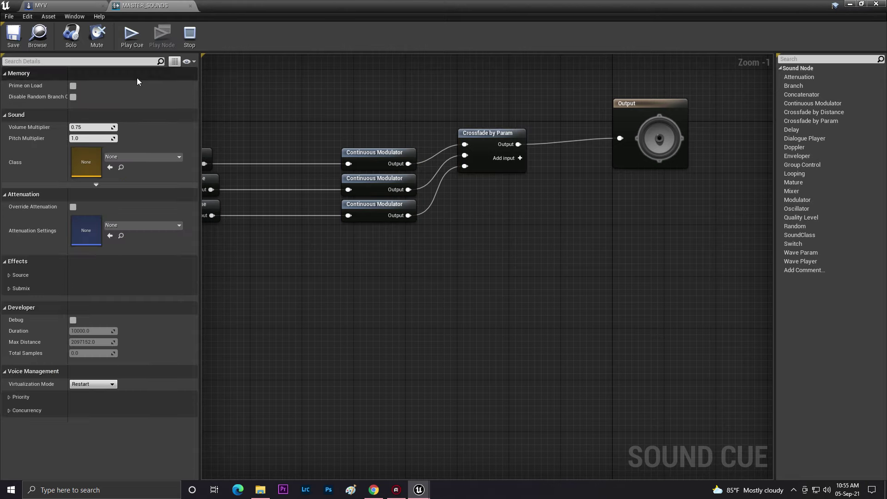
# - Open the MYV blueprint's event graph, add an Event Tick node in an empty area and widen the graph area
pyautogui.click(75, 17)
pyautogui.click(35, 5)
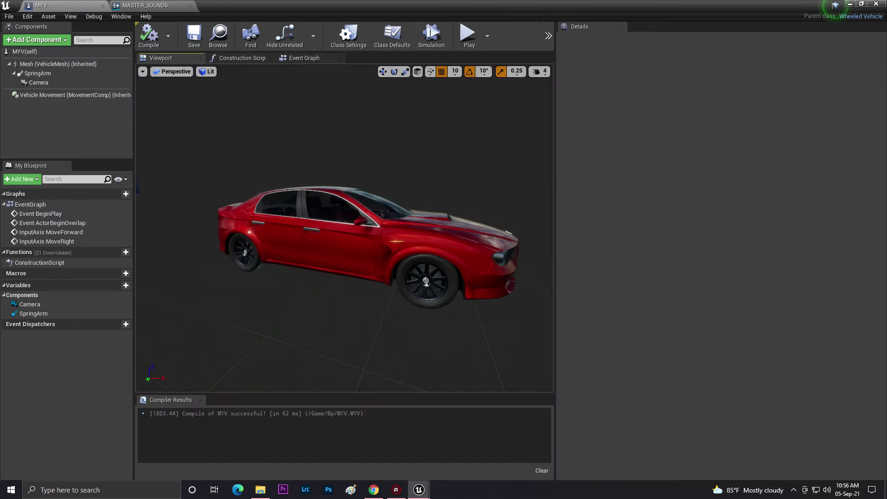
pyautogui.moveTo(251, 211)
pyautogui.mouseDown(button='right')
pyautogui.moveTo(199, 211)
pyautogui.moveTo(250, 211)
pyautogui.mouseUp(button='right')
pyautogui.moveTo(250, 210); pyautogui.dragTo(283, 232)
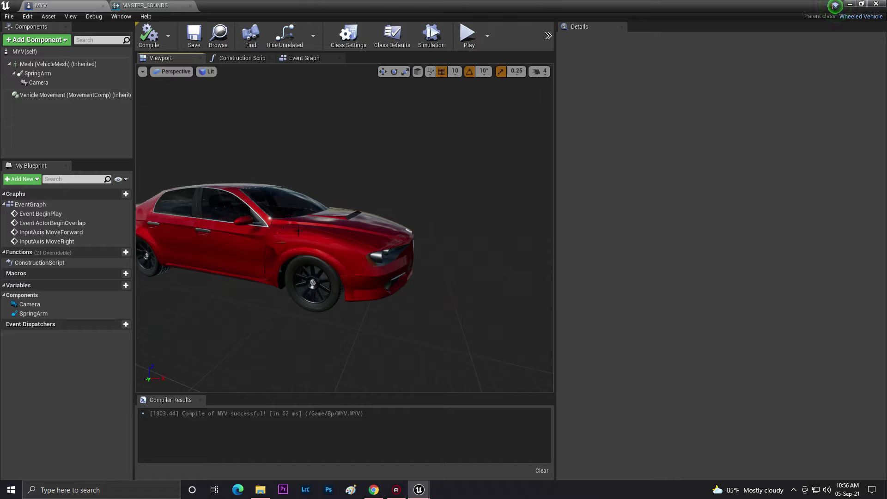
pyautogui.moveTo(299, 231); pyautogui.dragTo(288, 207)
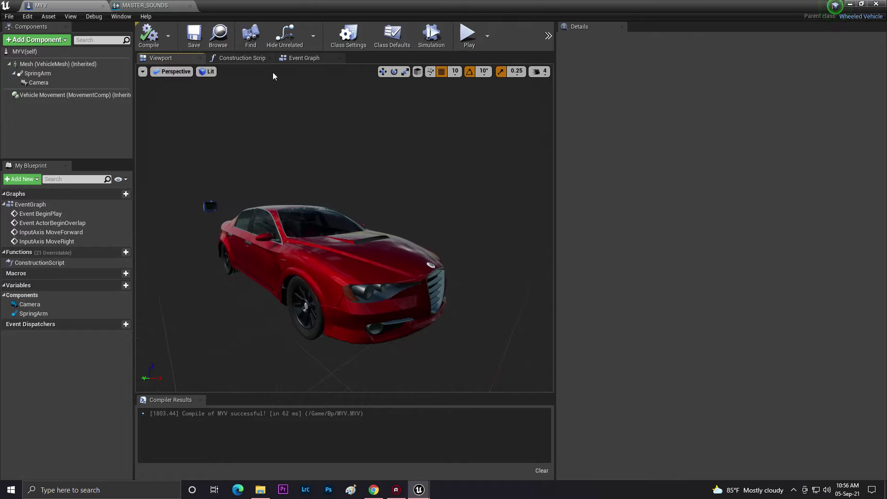
pyautogui.click(303, 61)
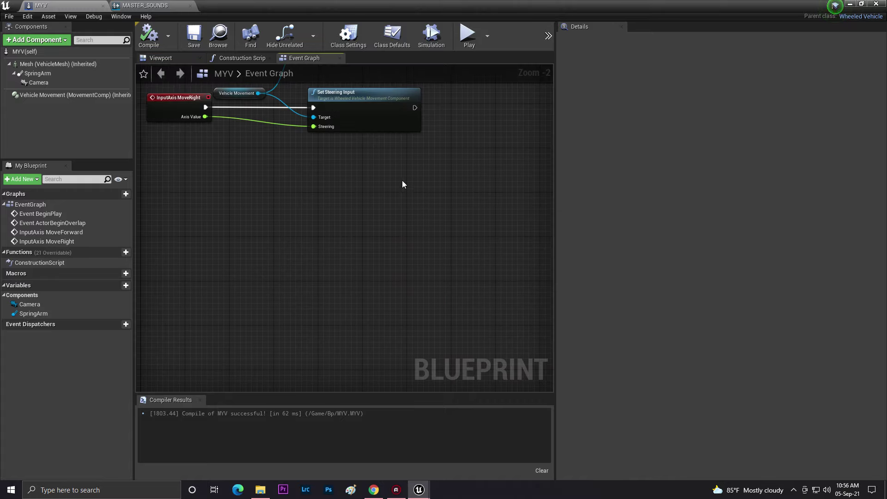
pyautogui.scroll(2, 364, 194)
pyautogui.rightClick(365, 200)
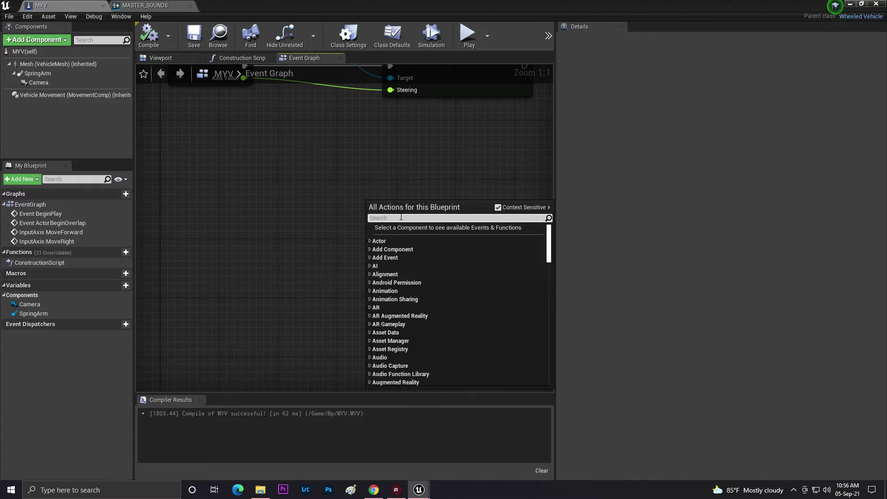
pyautogui.write('tick')
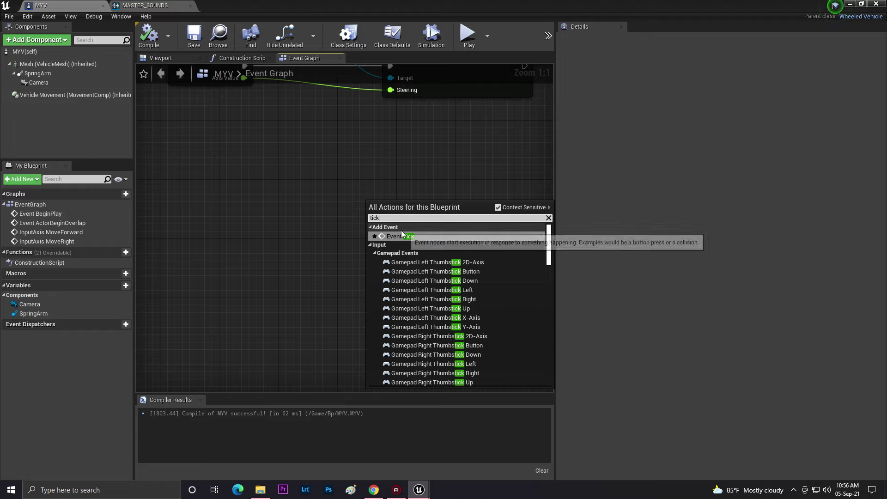
pyautogui.click(473, 236)
pyautogui.moveTo(555, 199); pyautogui.dragTo(737, 211)
pyautogui.moveTo(396, 202); pyautogui.dragTo(326, 203, button='right')
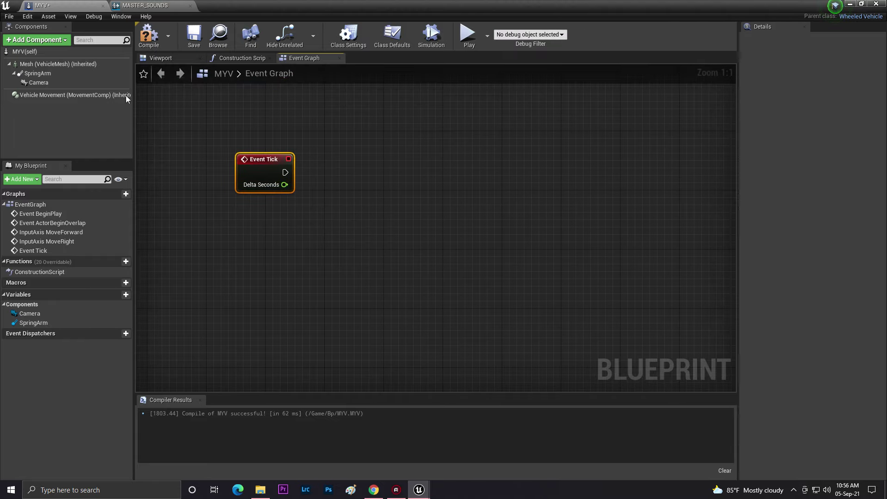
# - Add an Audio Curve Source component named engine to the MYV blueprint and compile it
pyautogui.click(185, 58)
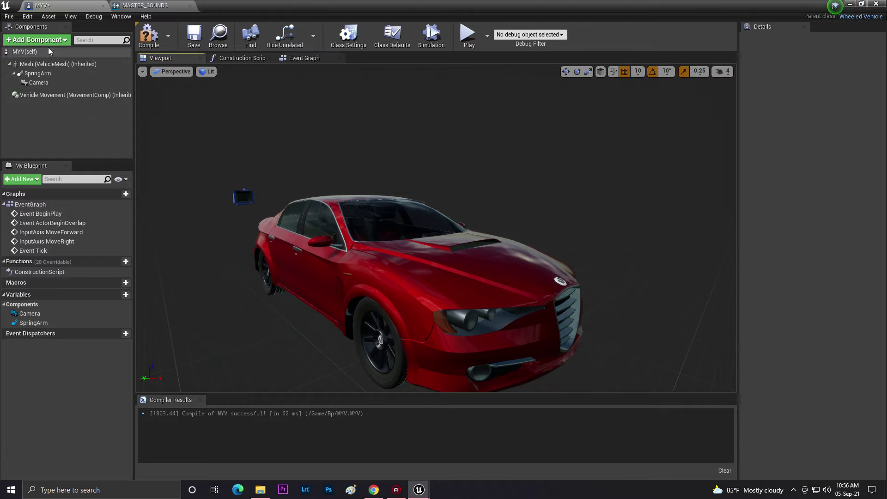
pyautogui.click(36, 39)
pyautogui.scroll(-4, 70, 144)
pyautogui.scroll(-3, 55, 146)
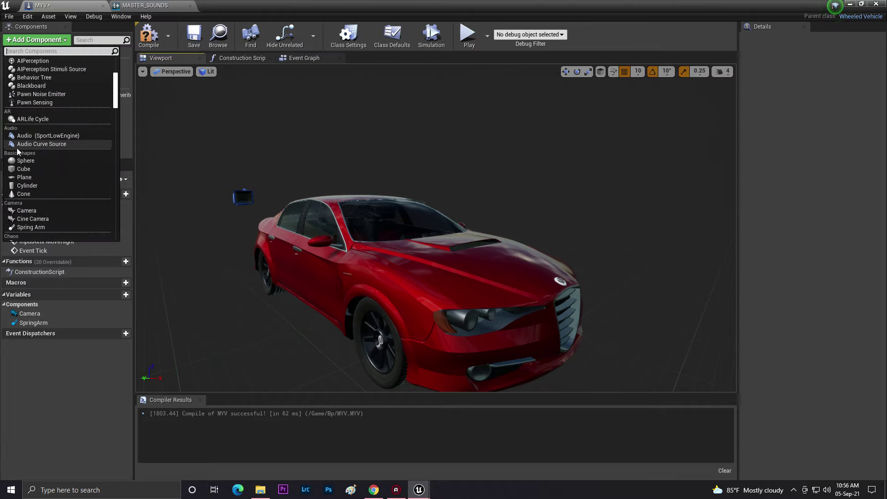
pyautogui.click(42, 145)
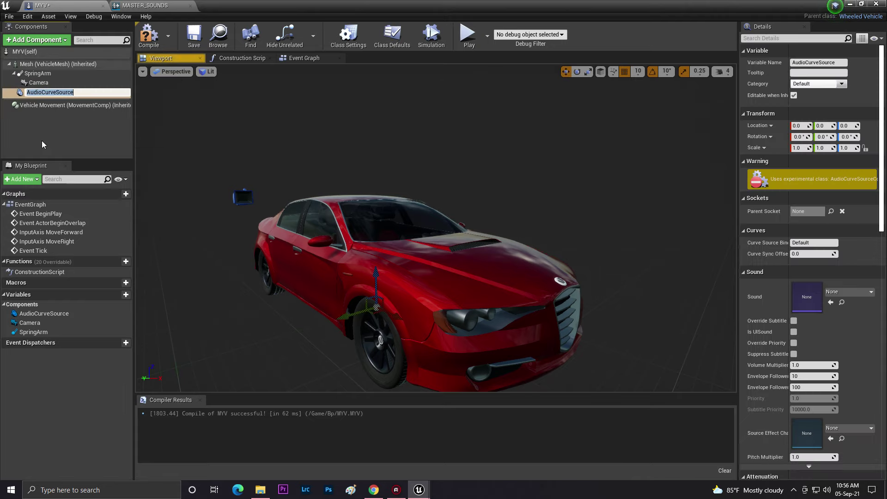
pyautogui.click(156, 35)
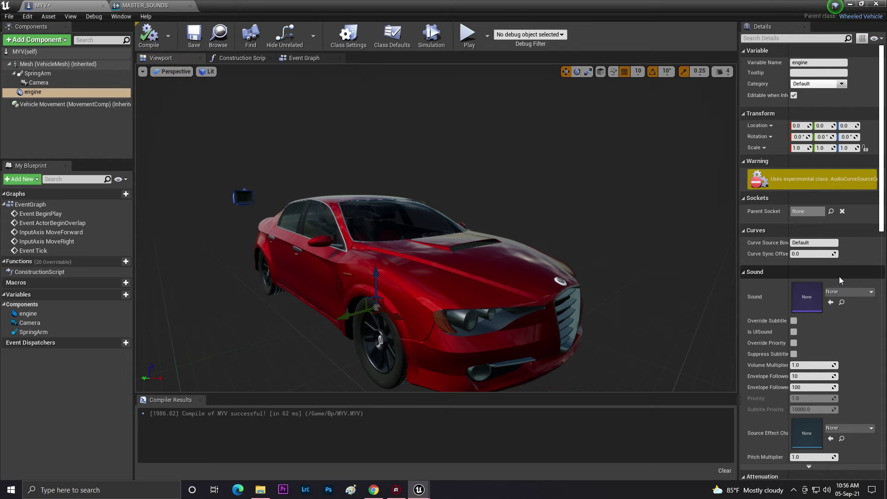
# - Shrink the blueprint window, assign the MASTER_SOUNDS cue as the engine component's sound, and compile
pyautogui.click(842, 291)
pyautogui.moveTo(782, 5); pyautogui.dragTo(571, 65)
pyautogui.scroll(-5, 586, 226)
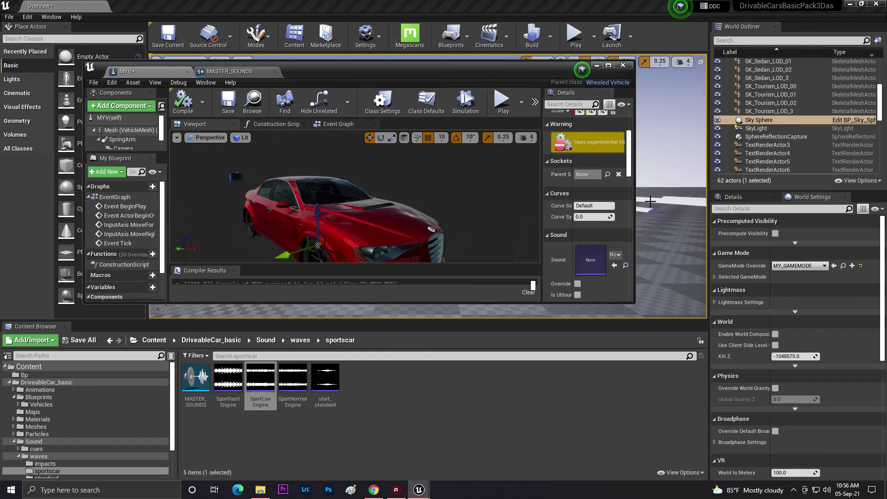
pyautogui.moveTo(634, 196); pyautogui.dragTo(719, 199)
pyautogui.scroll(-5, 665, 204)
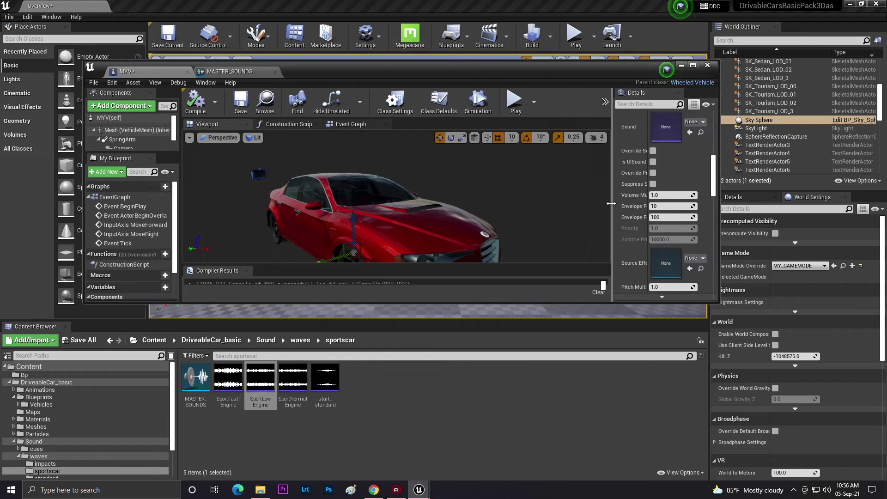
pyautogui.moveTo(612, 212); pyautogui.dragTo(585, 211)
pyautogui.moveTo(196, 378); pyautogui.dragTo(651, 138)
pyautogui.scroll(-3, 651, 137)
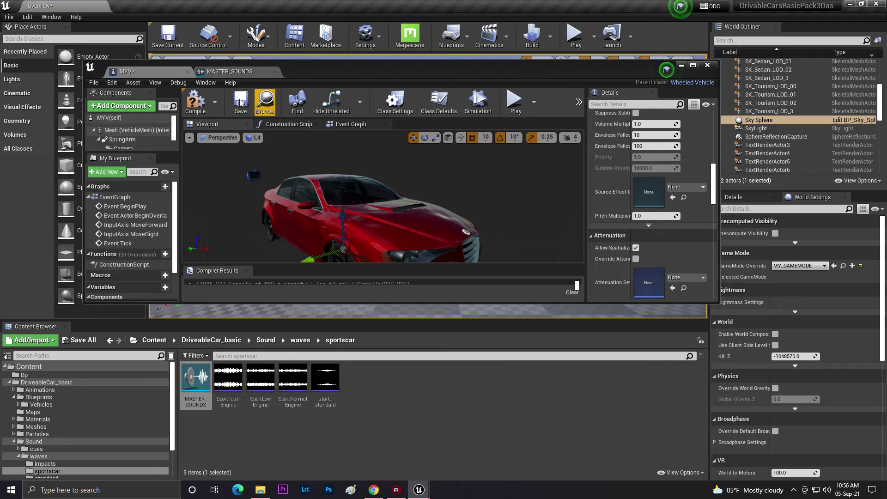
pyautogui.click(195, 102)
pyautogui.scroll(-1, 728, 221)
pyautogui.scroll(-1, 667, 234)
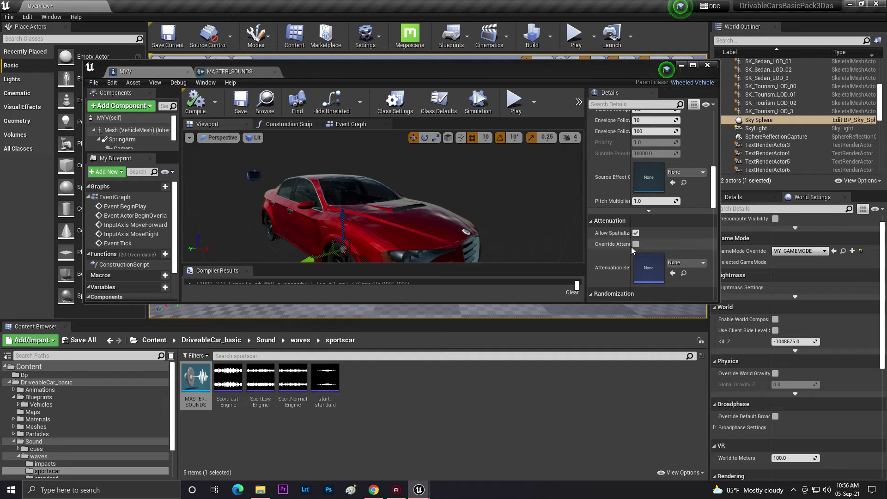
pyautogui.click(674, 268)
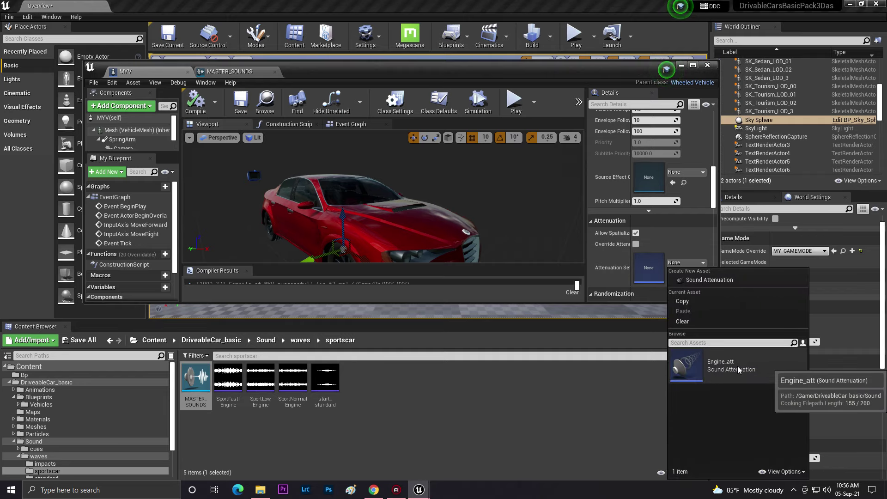
pyautogui.click(692, 65)
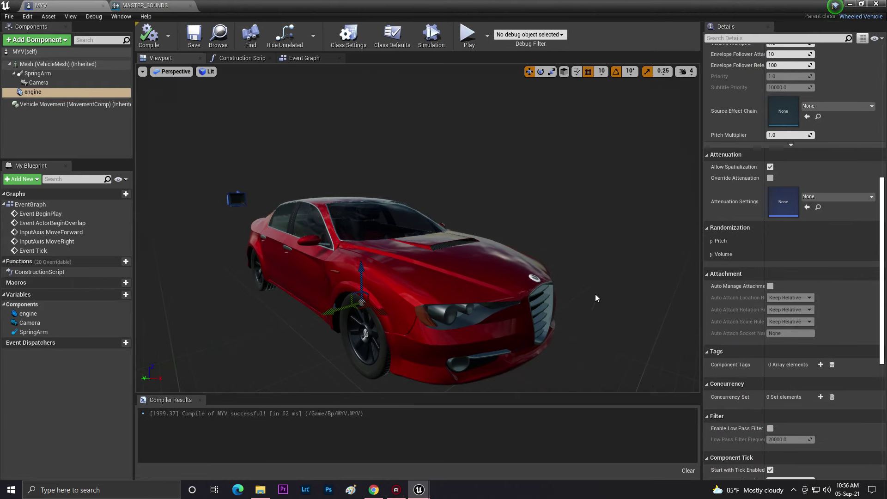
pyautogui.click(149, 34)
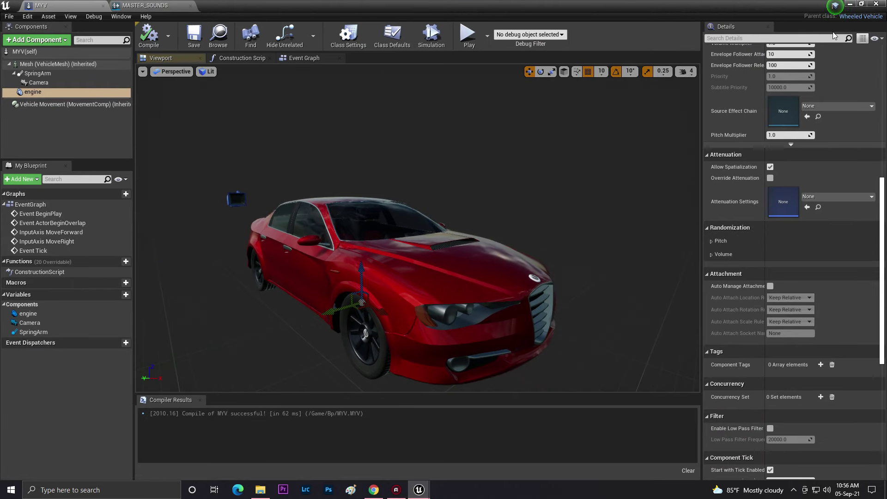
pyautogui.click(861, 4)
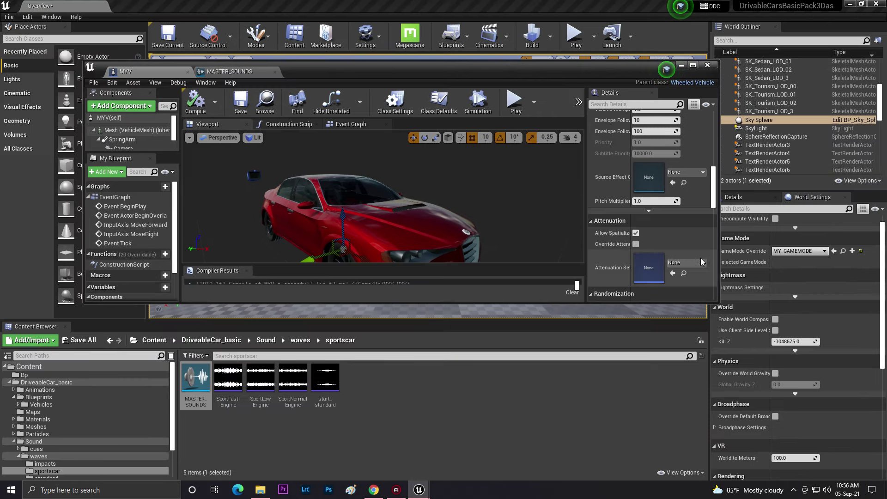
# - Create a sound attenuation asset named NewSoundAttenuation in the Content folder as the engine component's attenuation settings, and view its range around the car
pyautogui.click(687, 262)
pyautogui.click(685, 279)
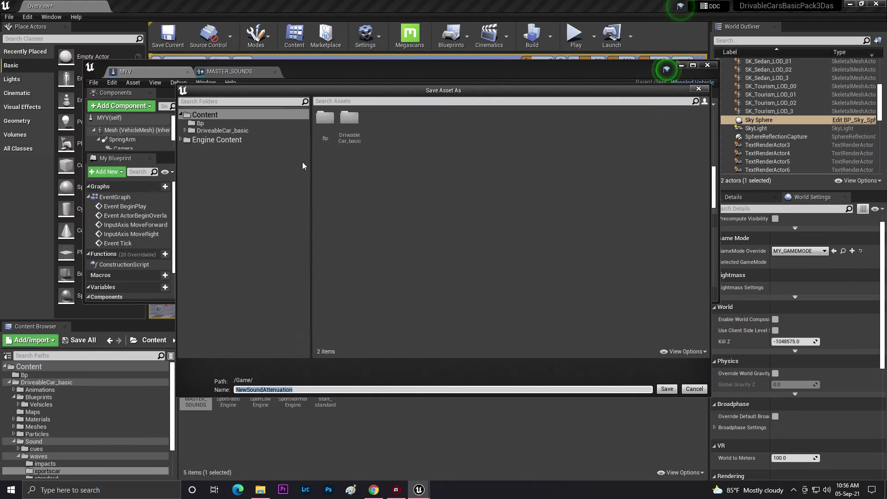
pyautogui.click(666, 389)
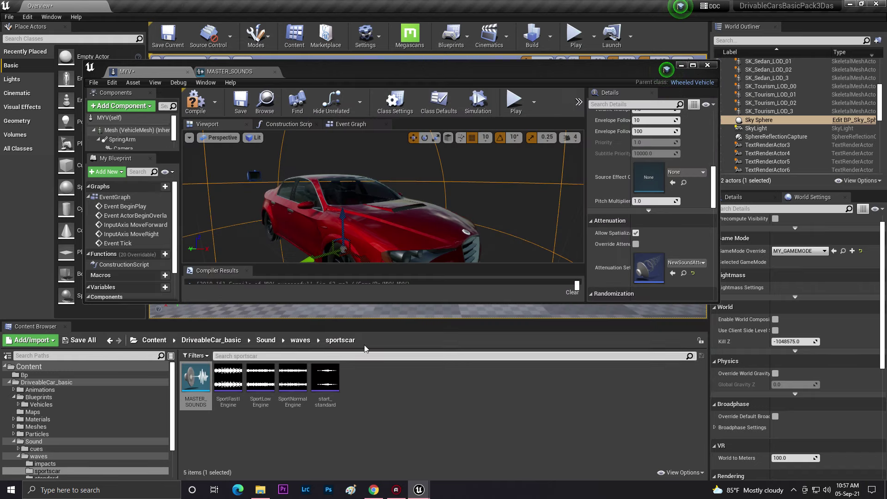
pyautogui.click(693, 65)
pyautogui.scroll(-6, 399, 172)
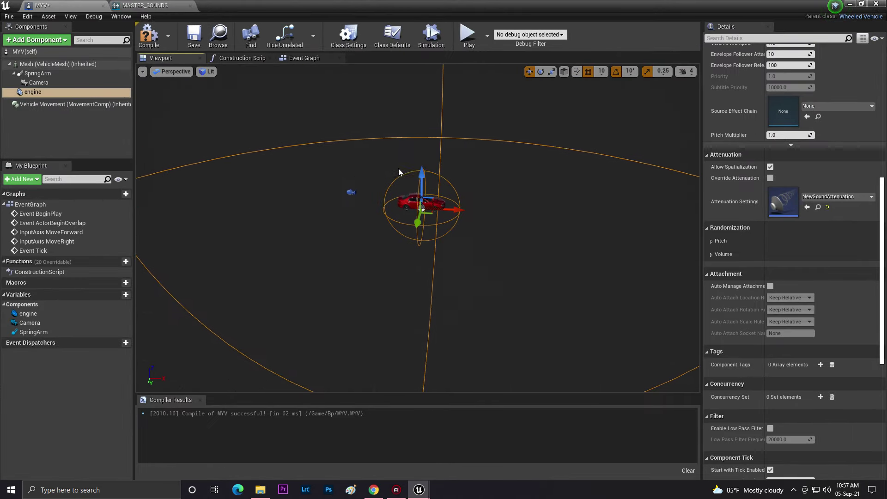
pyautogui.moveTo(399, 169); pyautogui.dragTo(421, 171, button='right')
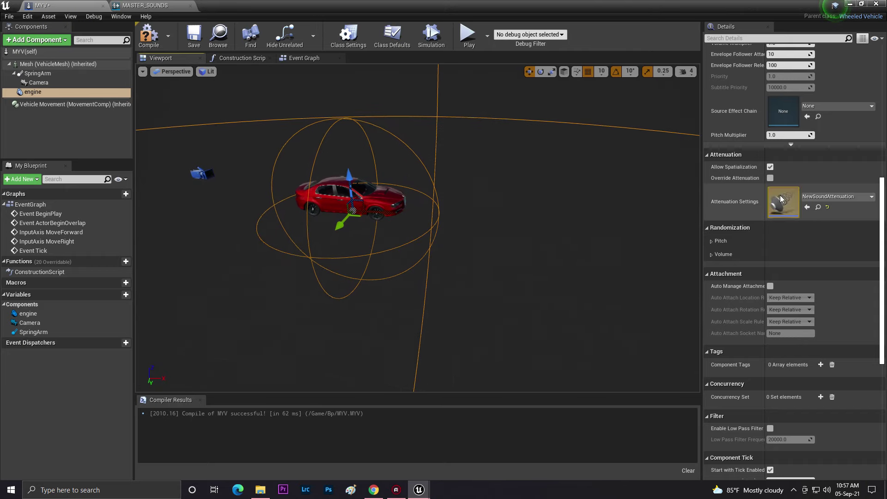
# - Locate and open the NewSoundAttenuation asset and set its falloff distance to 1200
pyautogui.click(818, 206)
pyautogui.moveTo(544, 7); pyautogui.dragTo(606, 22)
pyautogui.doubleClick(271, 386)
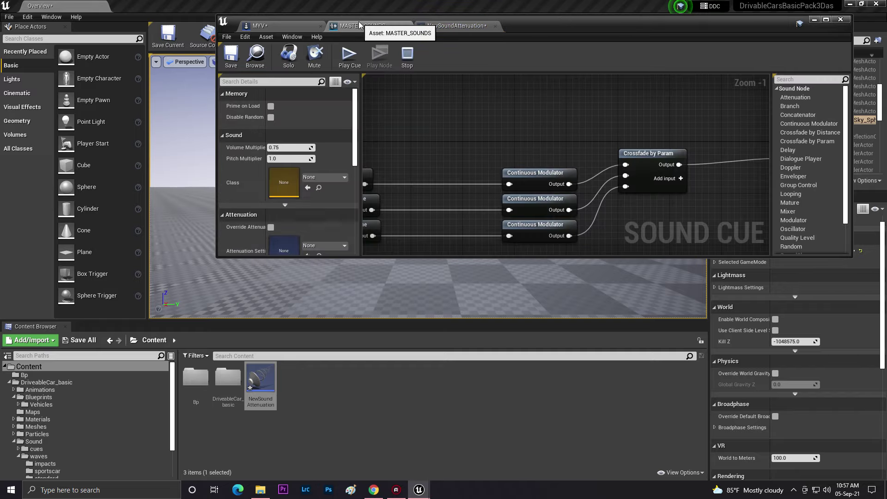
pyautogui.click(455, 26)
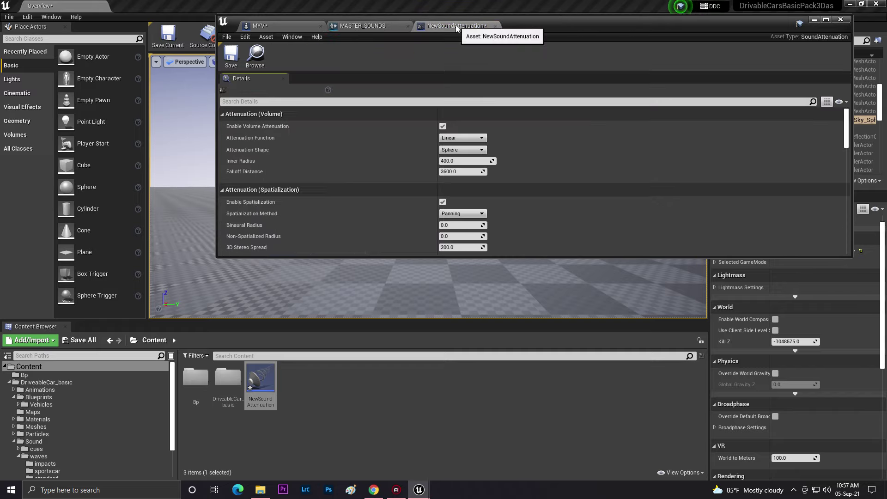
pyautogui.click(465, 171)
pyautogui.write('12')
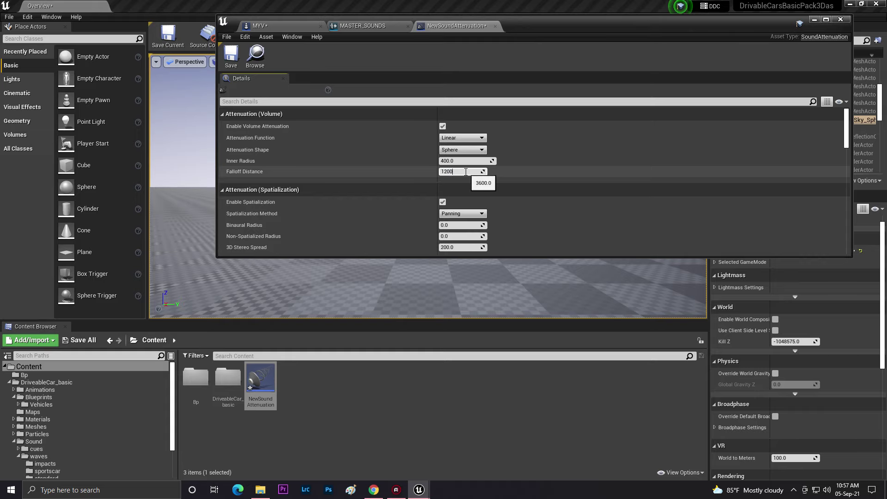
# - Return to the MYV blueprint, check the attenuation range around the car, and compile and save the blueprint
pyautogui.click(374, 28)
pyautogui.scroll(-2, 414, 107)
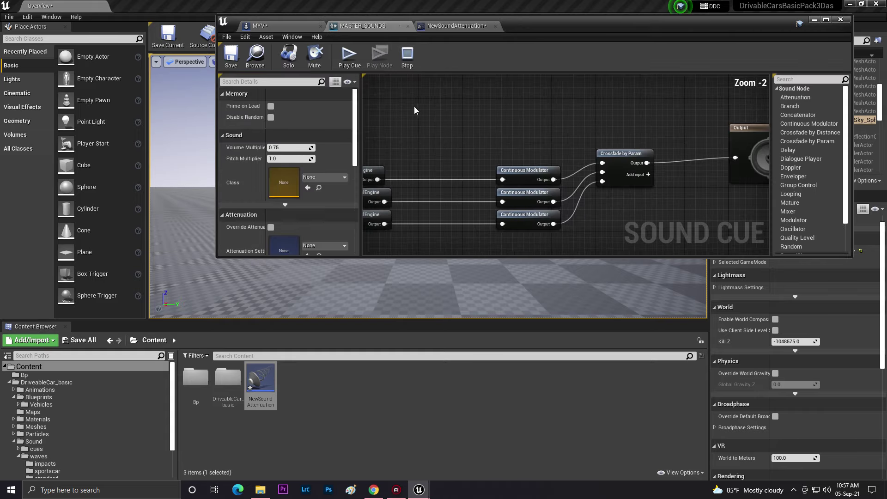
pyautogui.click(285, 29)
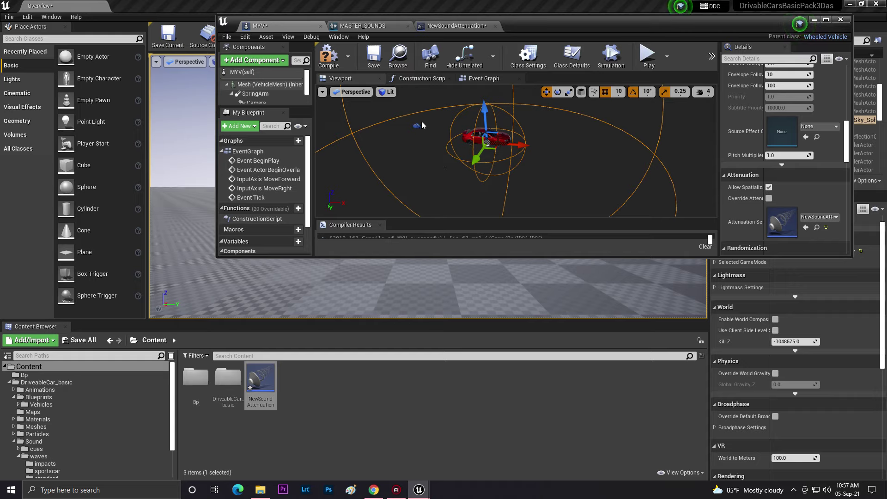
pyautogui.moveTo(476, 159); pyautogui.dragTo(469, 127, button='right')
pyautogui.click(328, 57)
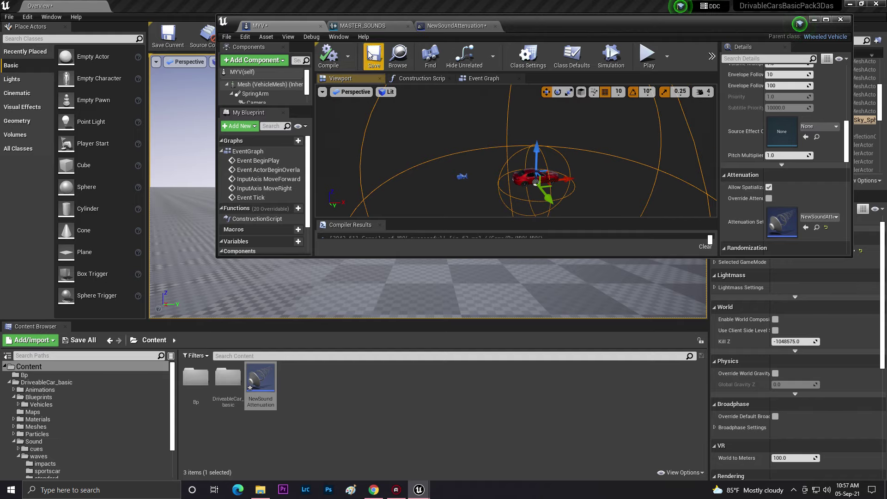
pyautogui.click(374, 56)
# - Save the NewSoundAttenuation asset, then return to the MYV blueprint and maximize its window
pyautogui.click(456, 25)
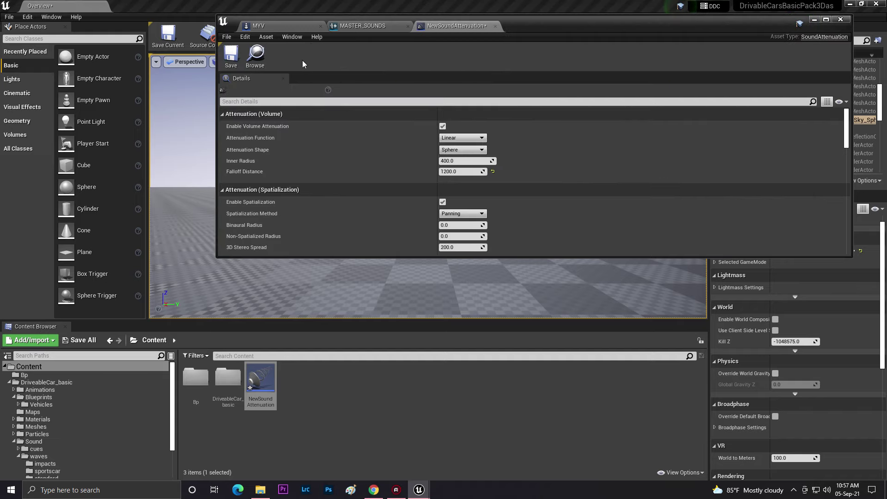
pyautogui.click(227, 55)
pyautogui.click(276, 29)
pyautogui.moveTo(800, 23); pyautogui.dragTo(720, 44)
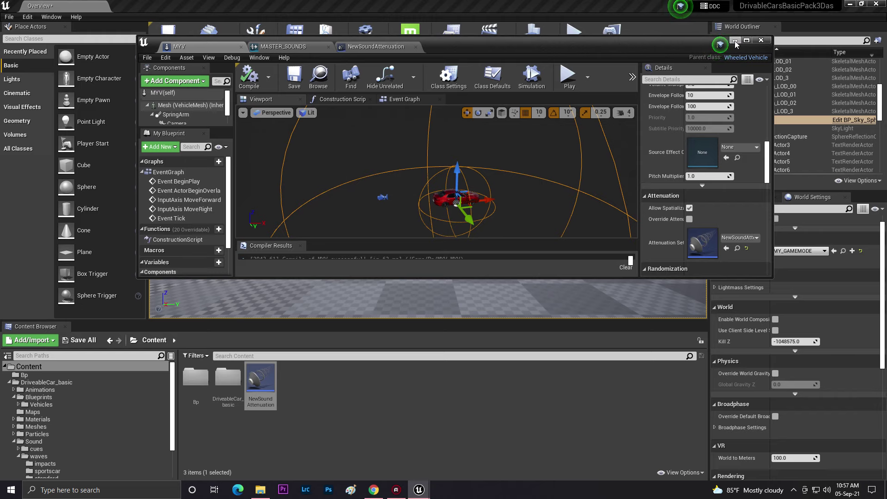
pyautogui.click(747, 40)
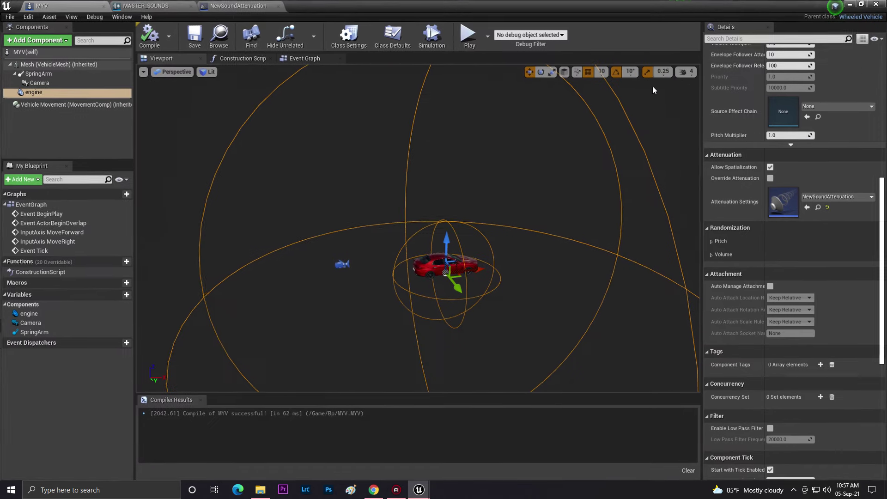
# - Place a reference to the engine component below Event Tick in the MYV event graph
pyautogui.click(304, 57)
pyautogui.moveTo(392, 208); pyautogui.dragTo(390, 182, button='right')
pyautogui.moveTo(32, 92); pyautogui.dragTo(259, 200)
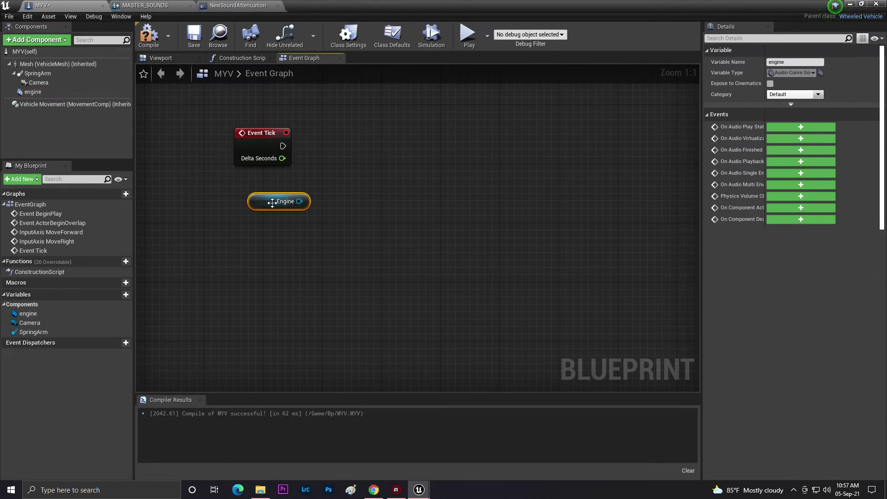
# - Add a Vehicle Movement reference below the Engine node and connect a Get Forward Speed node to it
pyautogui.click(252, 232)
pyautogui.moveTo(37, 106); pyautogui.dragTo(297, 237)
pyautogui.write('get for')
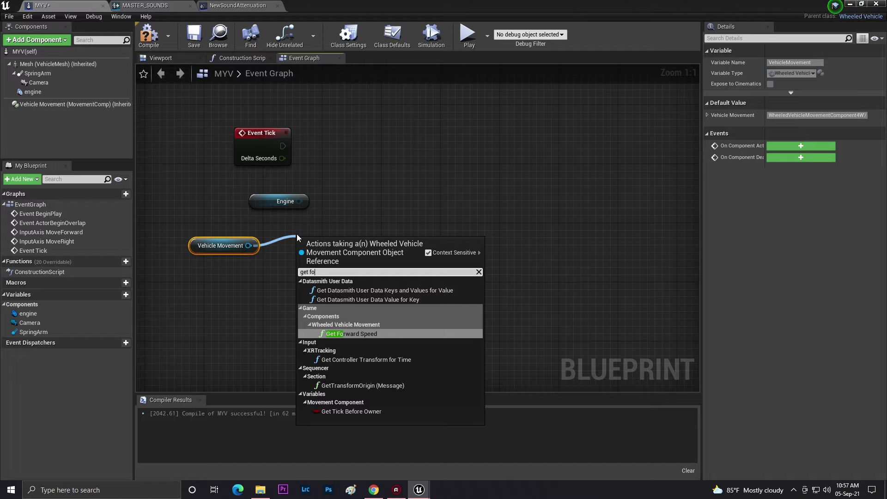
pyautogui.click(375, 335)
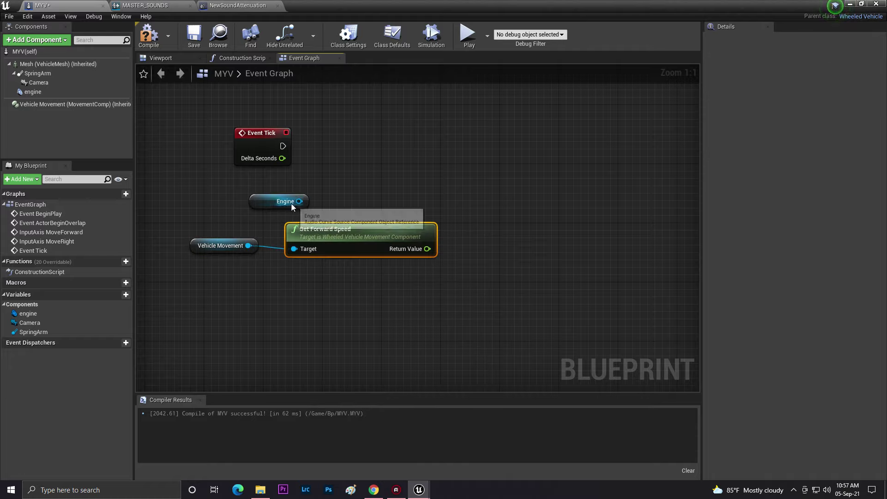
# - Add a Set Float Parameter node targeting Engine, feed the forward speed into In Float, and run it from Event Tick
pyautogui.moveTo(299, 201); pyautogui.dragTo(377, 166)
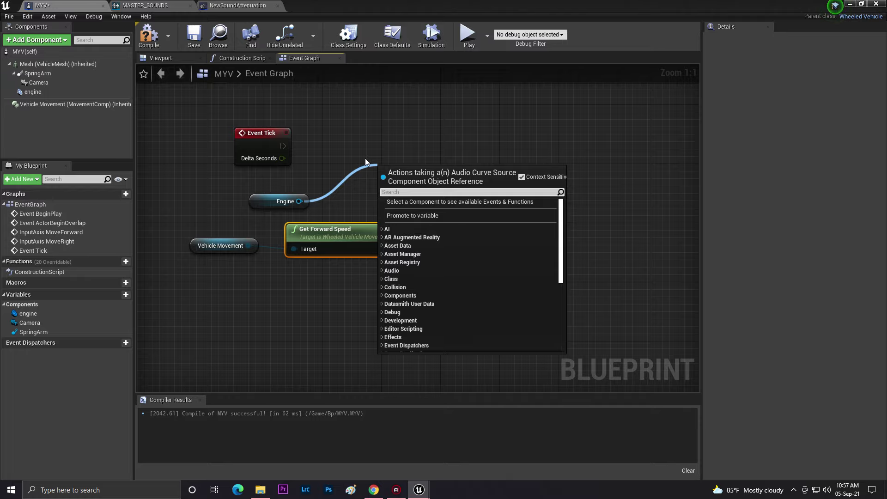
pyautogui.write('flo')
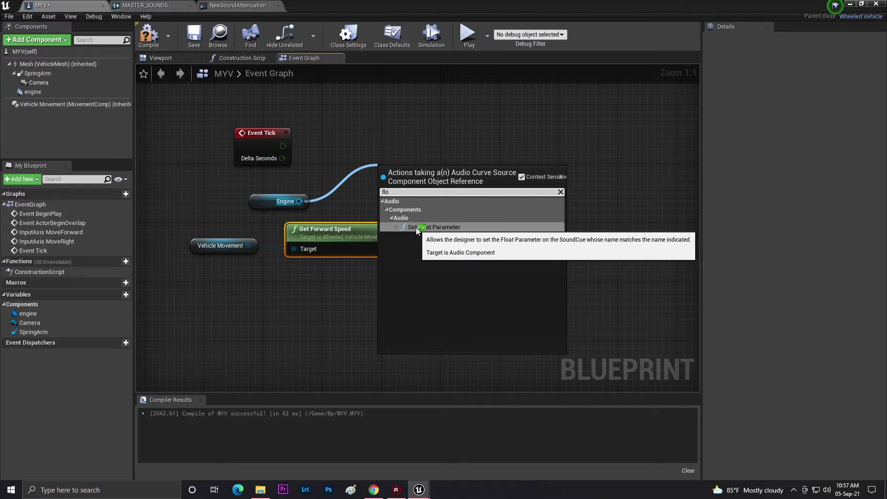
pyautogui.click(430, 228)
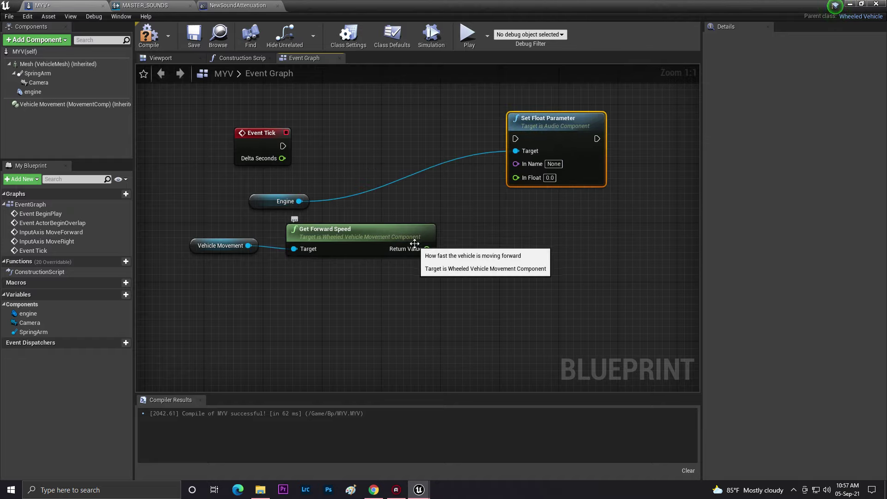
pyautogui.moveTo(427, 249); pyautogui.dragTo(516, 178)
pyautogui.moveTo(555, 118); pyautogui.dragTo(539, 148)
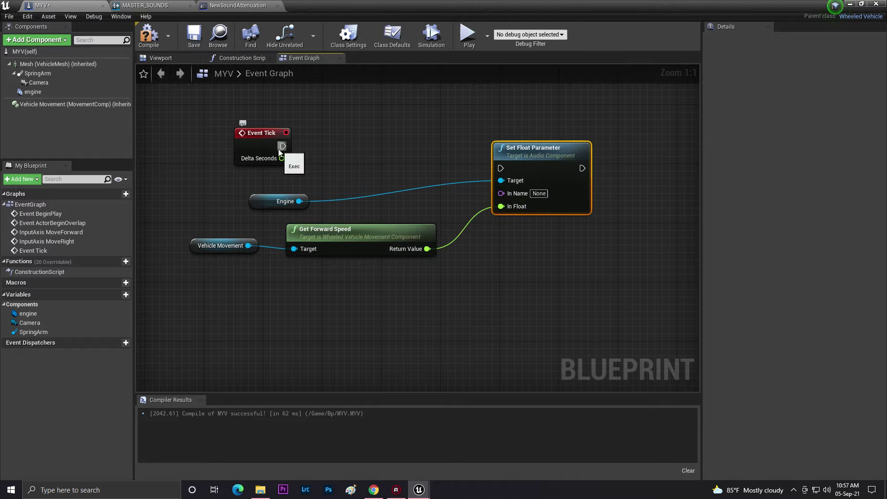
pyautogui.moveTo(283, 146); pyautogui.dragTo(532, 128)
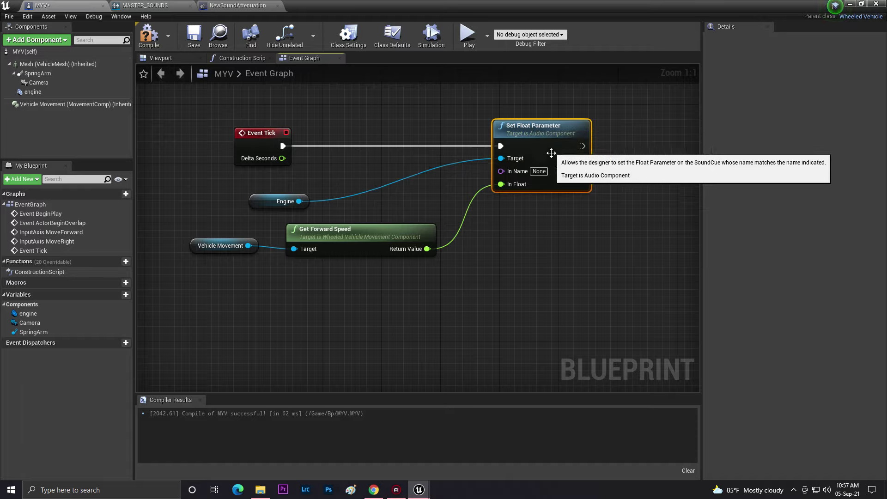
# - Set the In Name of the Set Float Parameter node to rms
pyautogui.click(544, 171)
pyautogui.press('BackSpace')
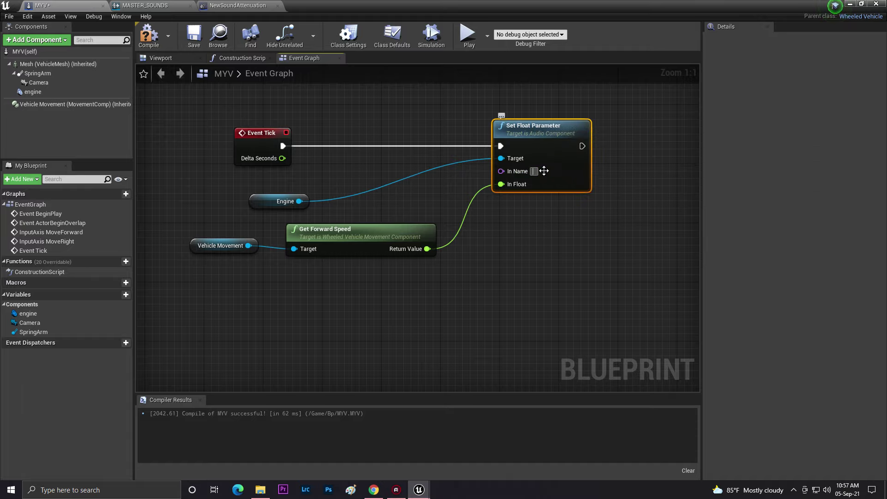
pyautogui.write('rmas')
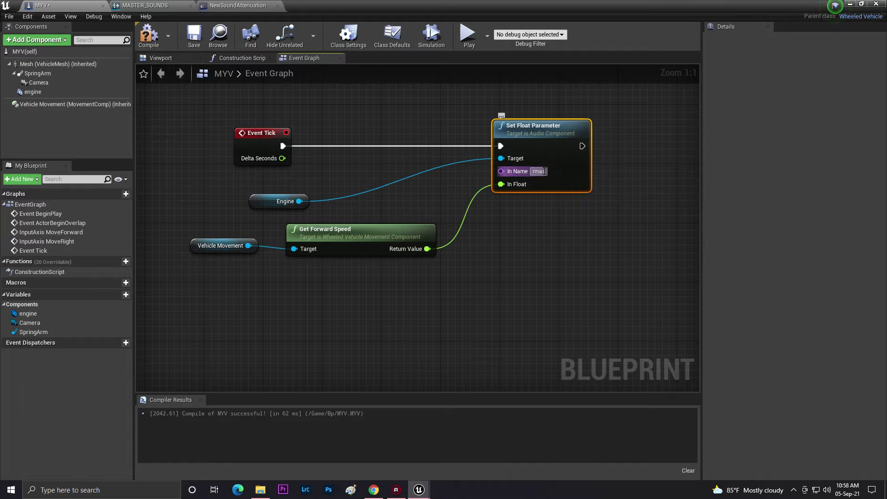
pyautogui.doubleClick(546, 171)
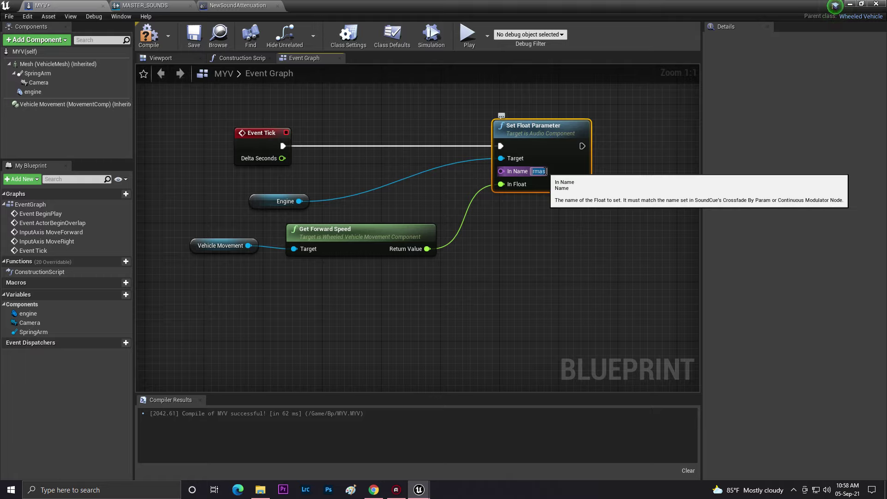
pyautogui.press('BackSpace')
pyautogui.write('rm')
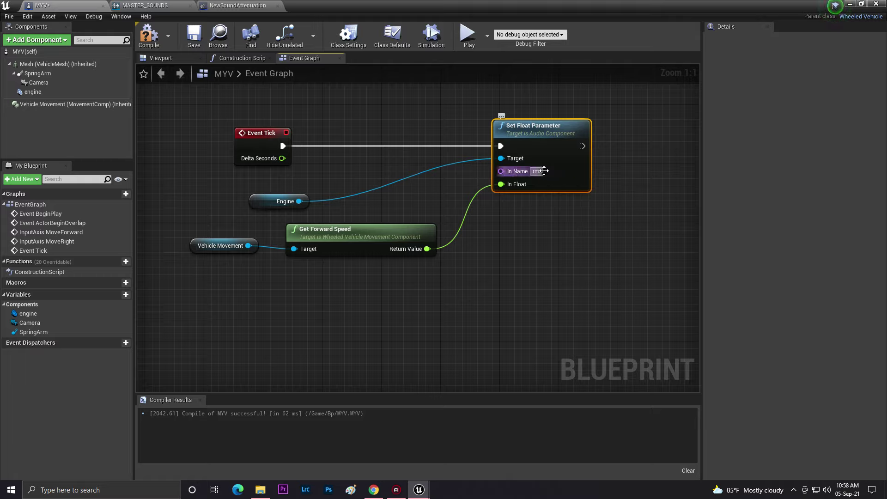
# - Check the parameter name of the Crossfade by Param node in the MASTER_SOUNDS cue
pyautogui.click(227, 5)
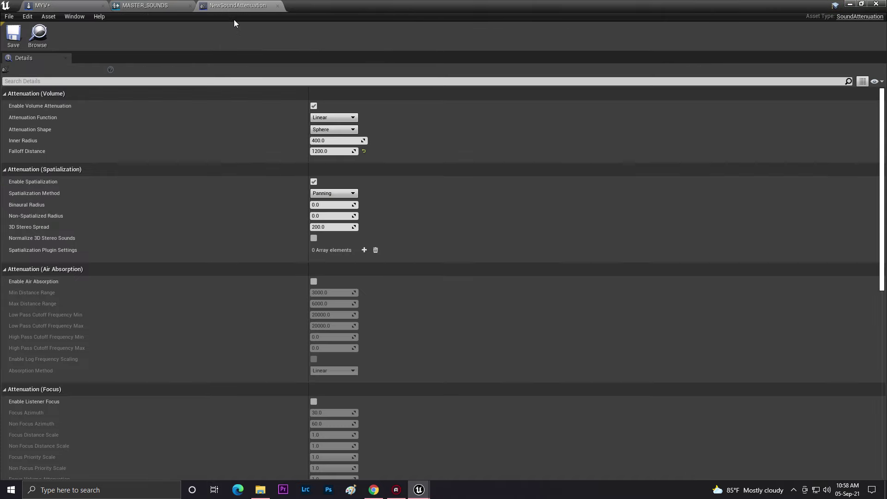
pyautogui.click(141, 5)
pyautogui.click(459, 138)
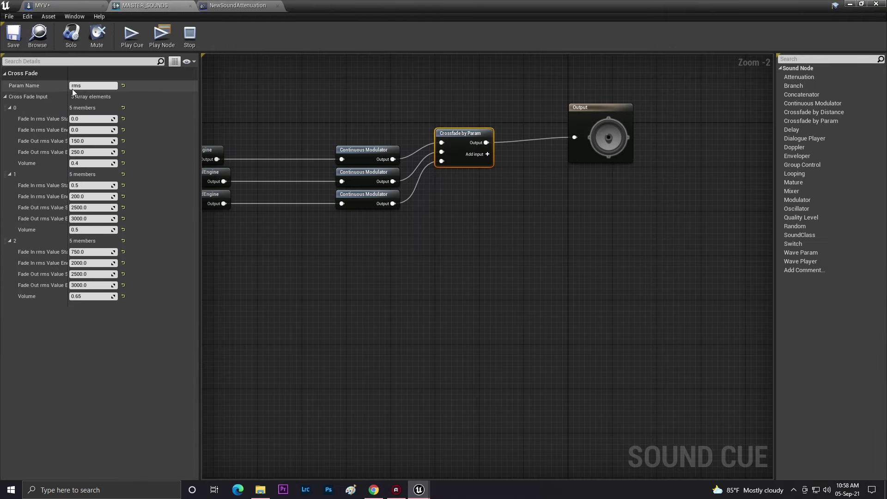
# - Compile and save the MYV blueprint, and save the Overview level from the main editor window
pyautogui.click(95, 4)
pyautogui.click(148, 36)
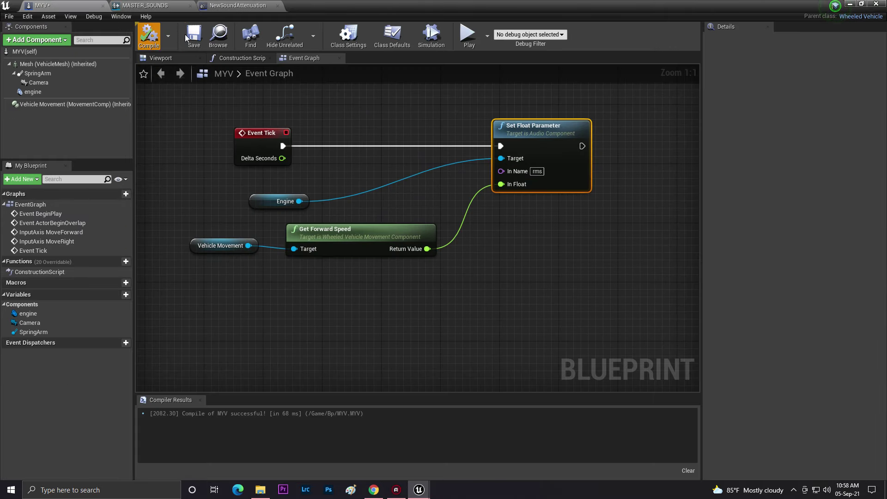
pyautogui.click(850, 4)
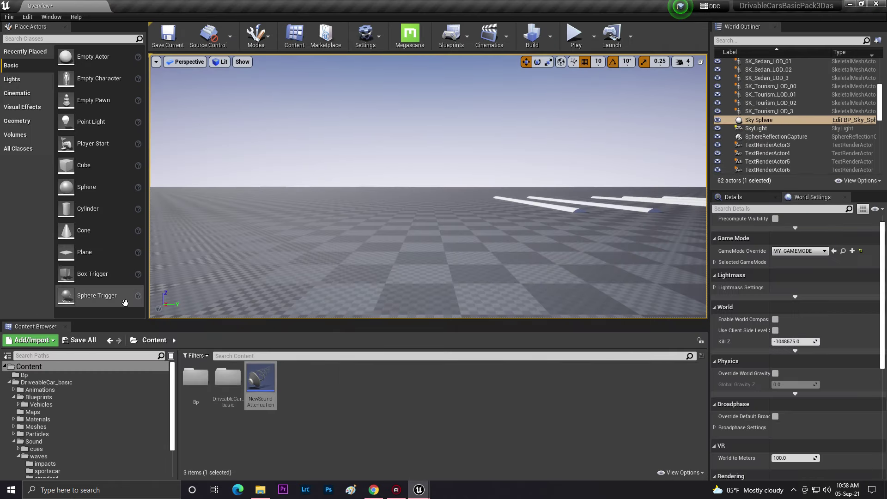
pyautogui.click(79, 340)
pyautogui.click(520, 329)
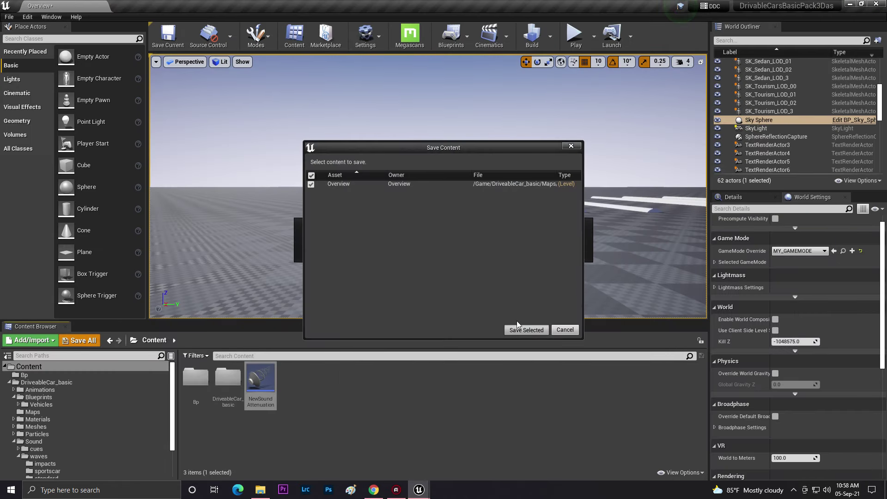
# - Play the level in full screen and drive the car forward and to the left to test the engine sound
pyautogui.hotkey('alt', 'p')
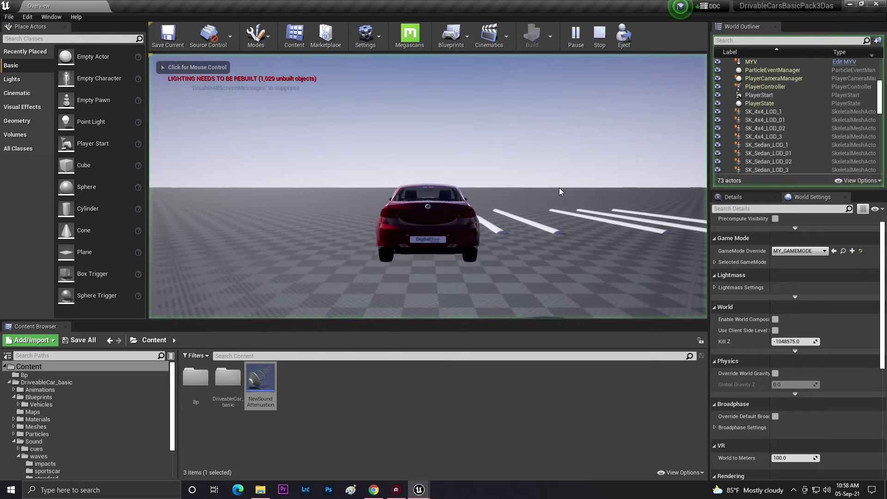
pyautogui.press('F11')
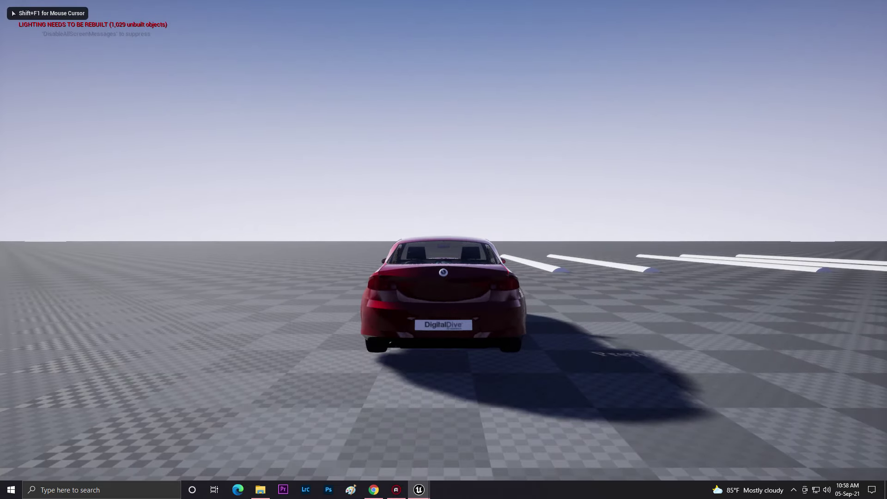
pyautogui.press('w')
pyautogui.press('a')
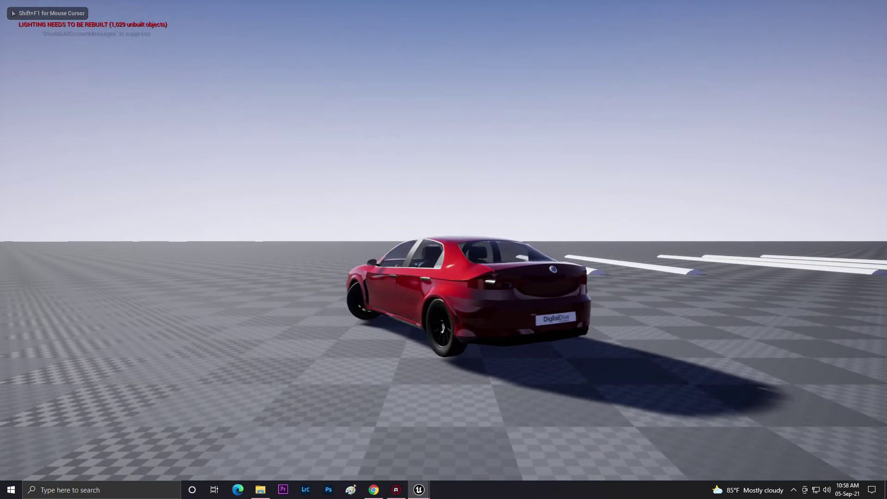